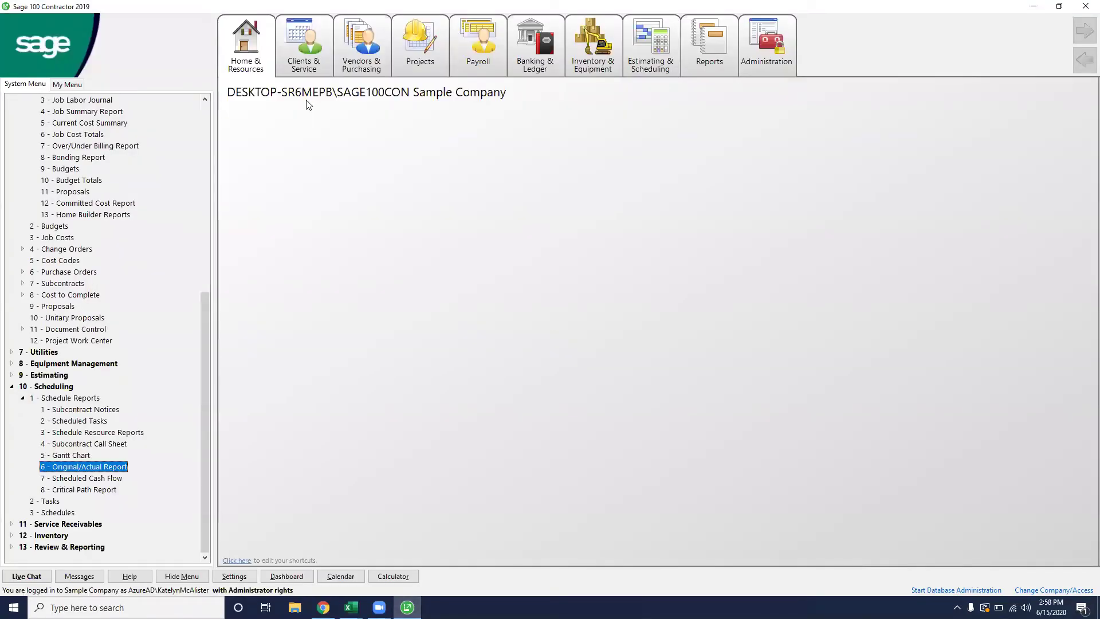
Glance at the Clients & Service menu, then bring up the Company List from Change Company/Access.
click(265, 68)
mouse_move(304, 60)
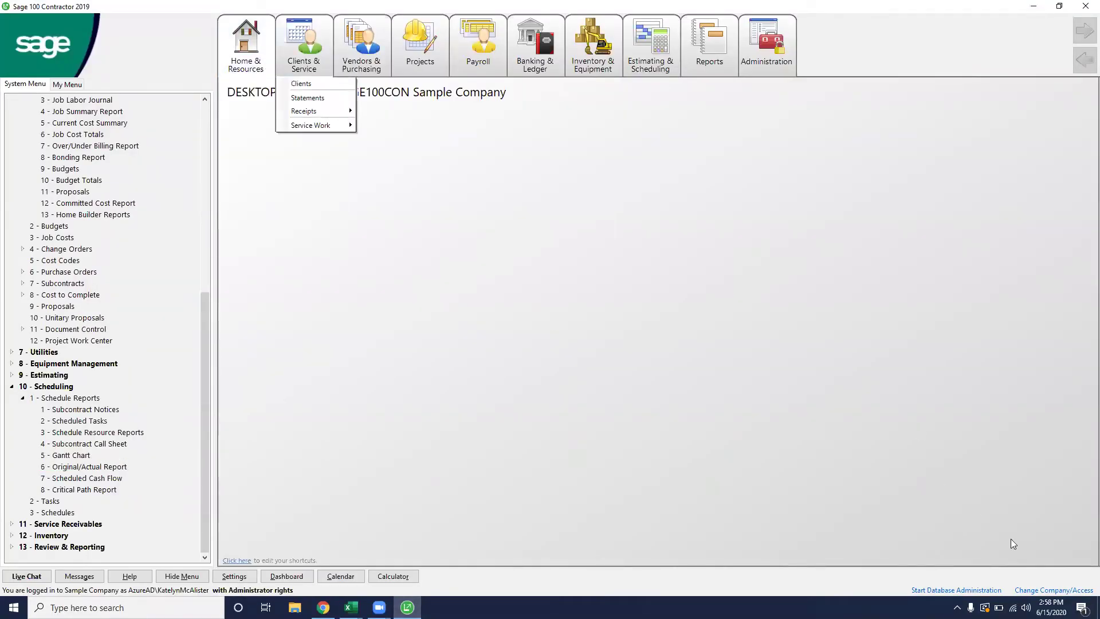
click(1053, 589)
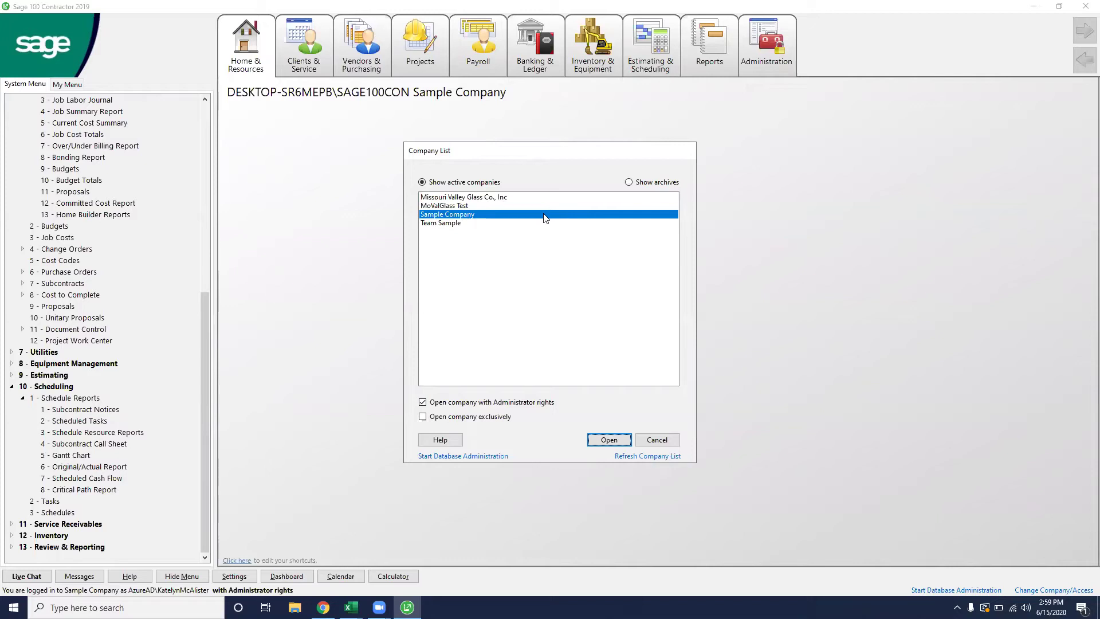
Cancel the Company List without switching and exit Sage 100 Contractor, confirming Yes.
click(652, 440)
click(1085, 5)
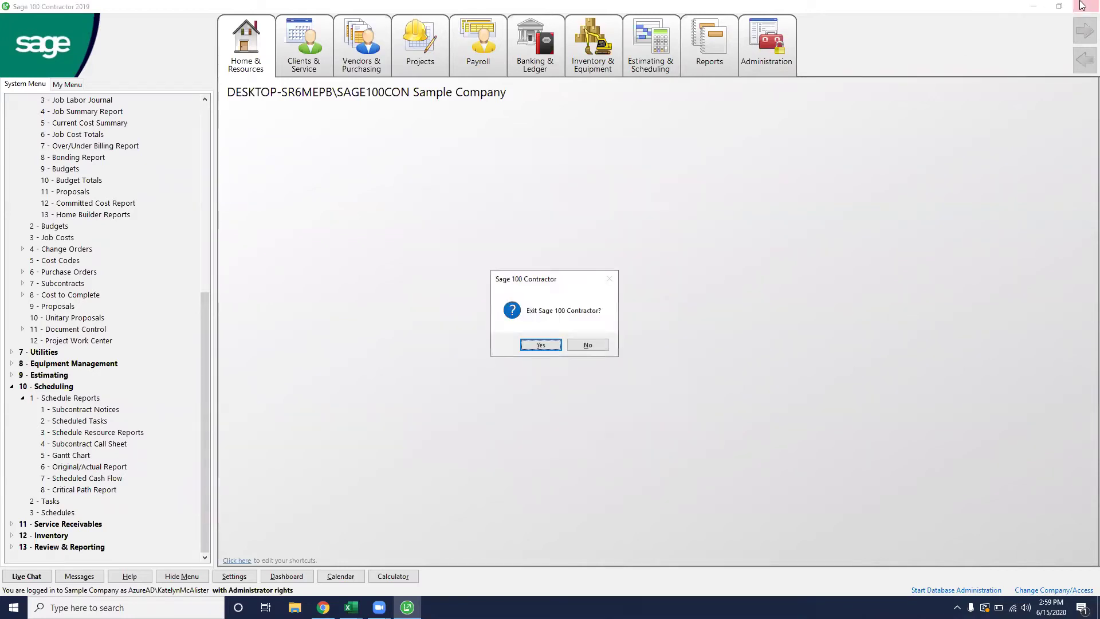
click(548, 345)
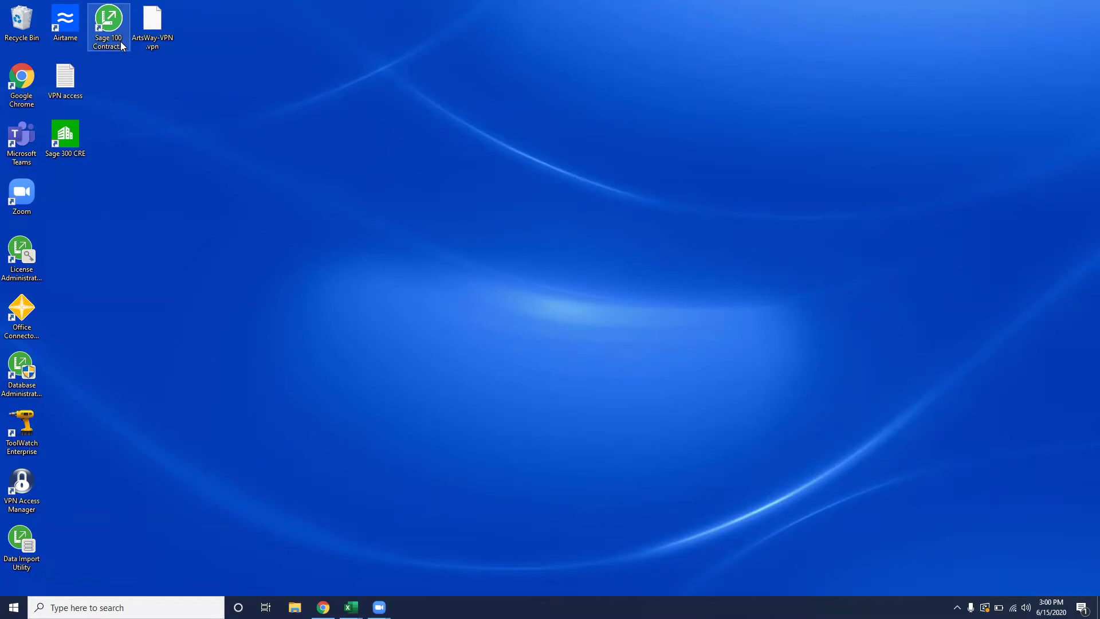
Relaunch Sage 100 Contractor, cancel the Outlook setup wizard and profile prompt, and connect to SQL Server.
double_click(108, 26)
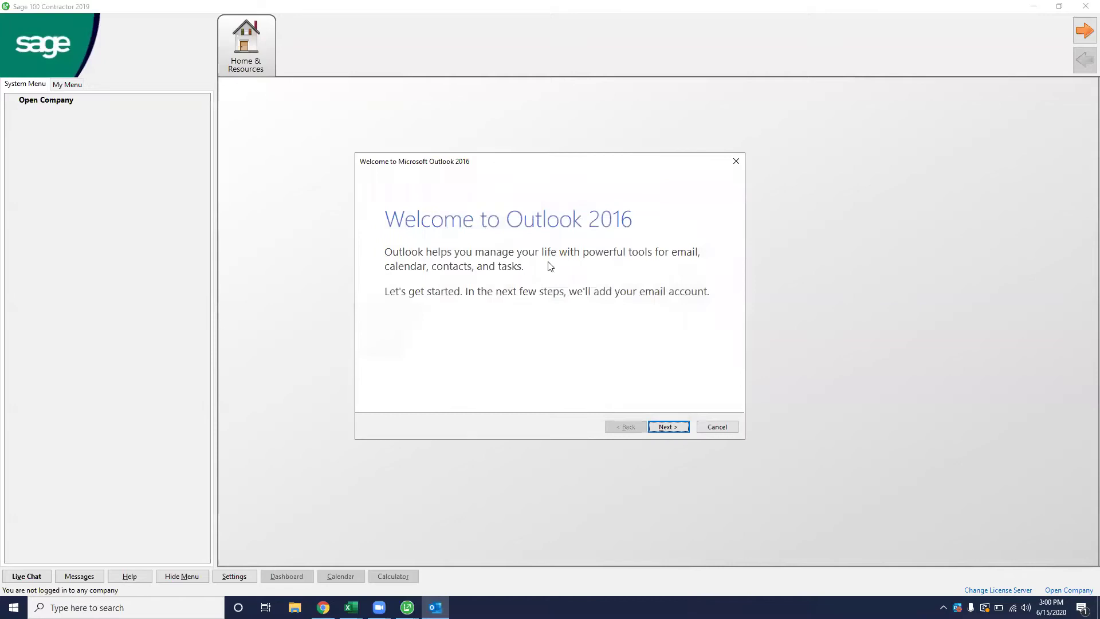
click(716, 427)
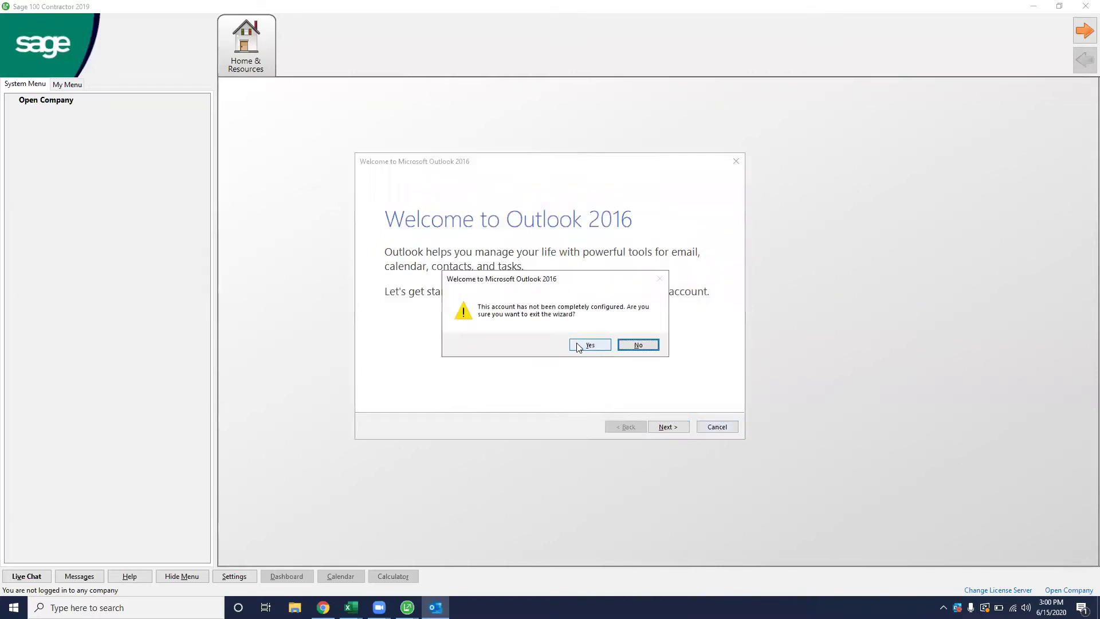
click(577, 343)
click(595, 311)
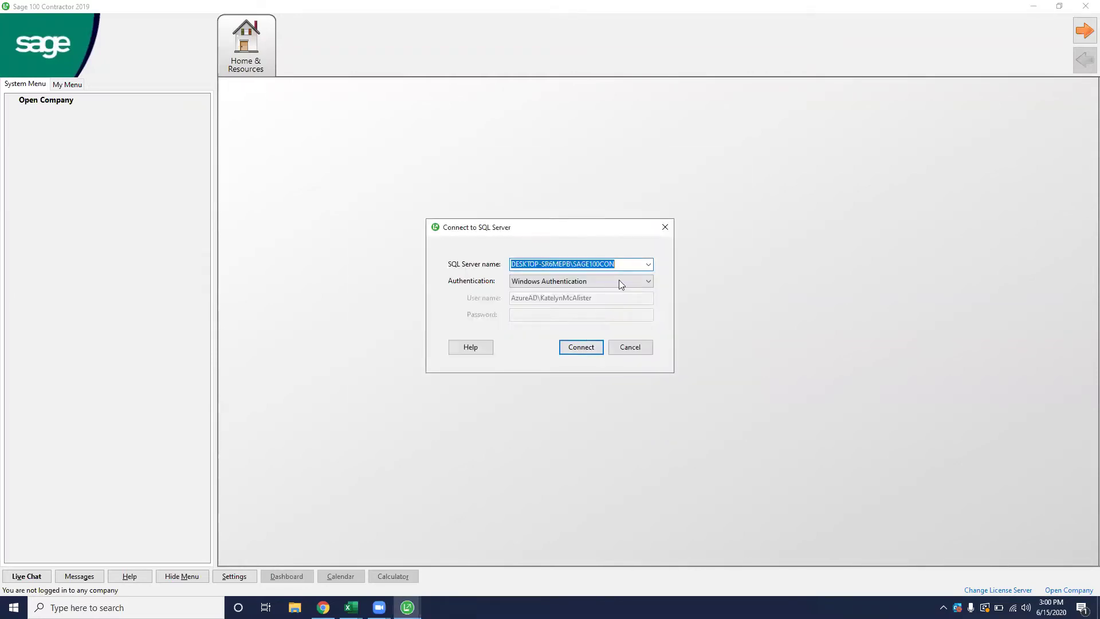
click(587, 351)
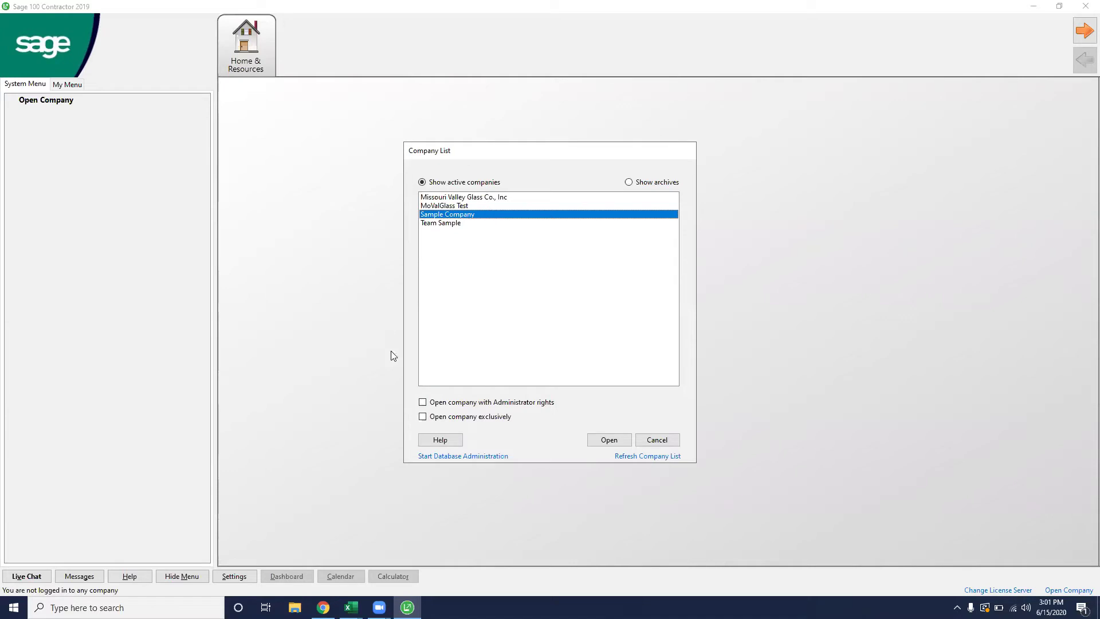
Open Sample Company with administrator rights ticked and exclusive access left off.
click(424, 404)
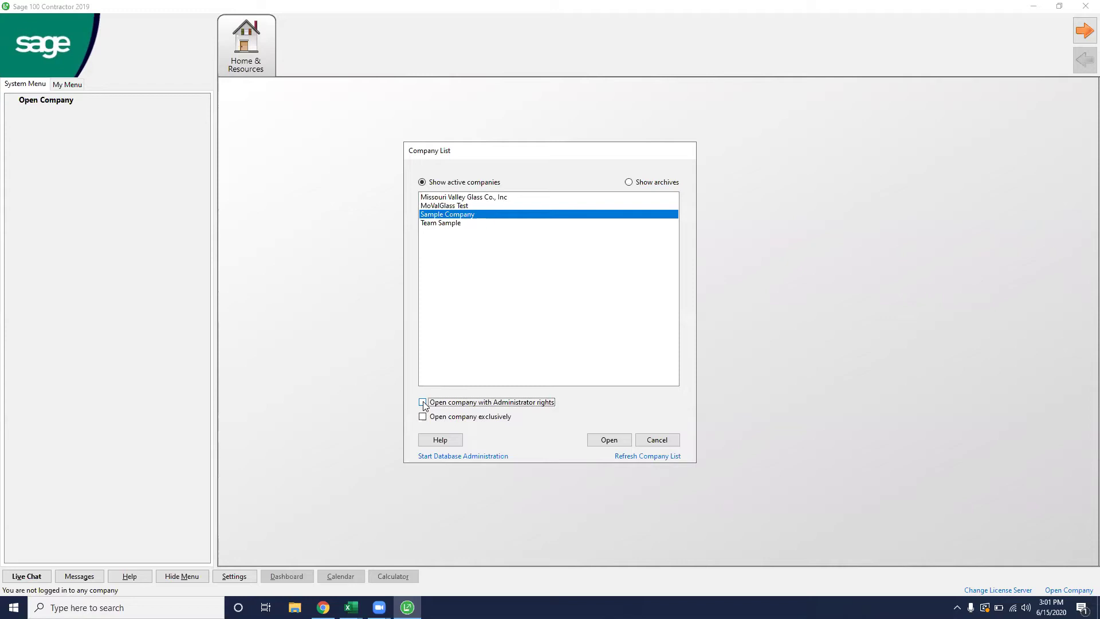
click(423, 403)
click(497, 421)
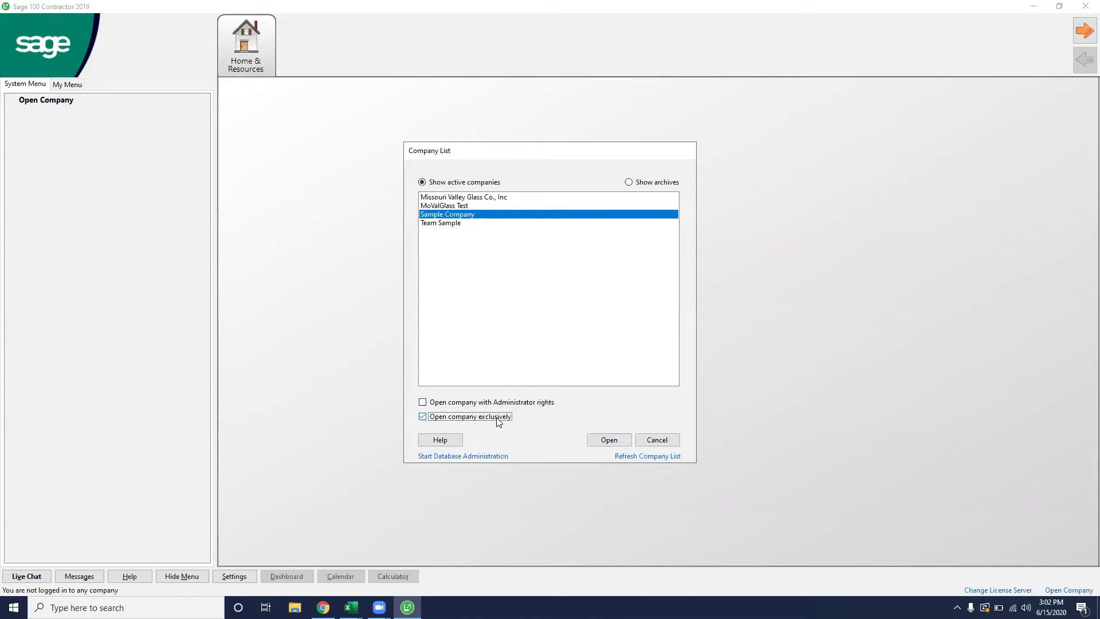
click(498, 422)
click(508, 406)
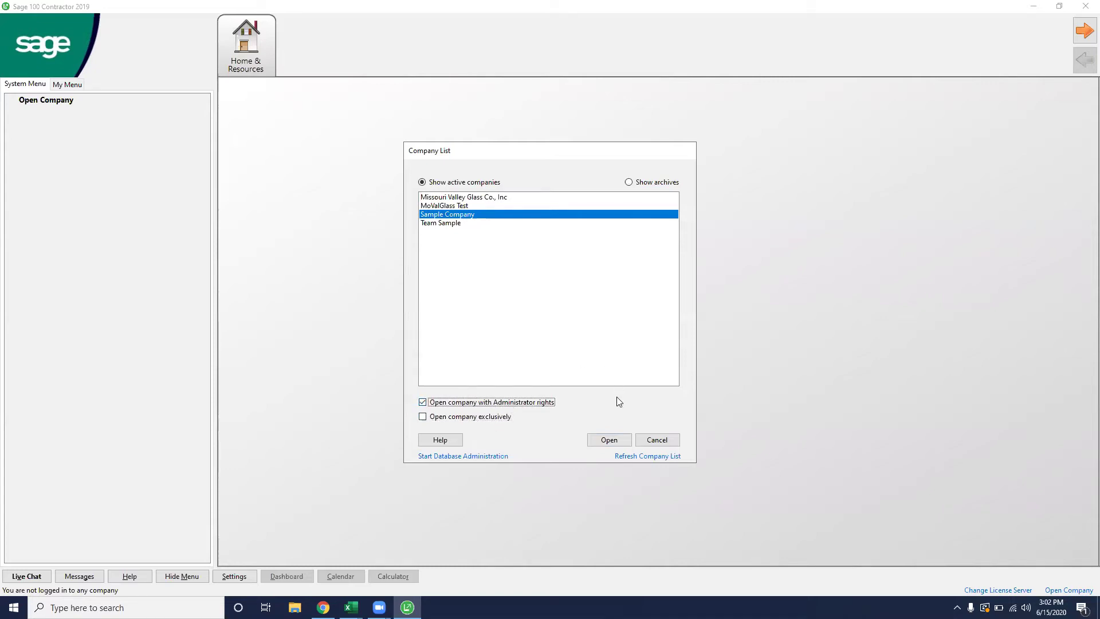
click(610, 440)
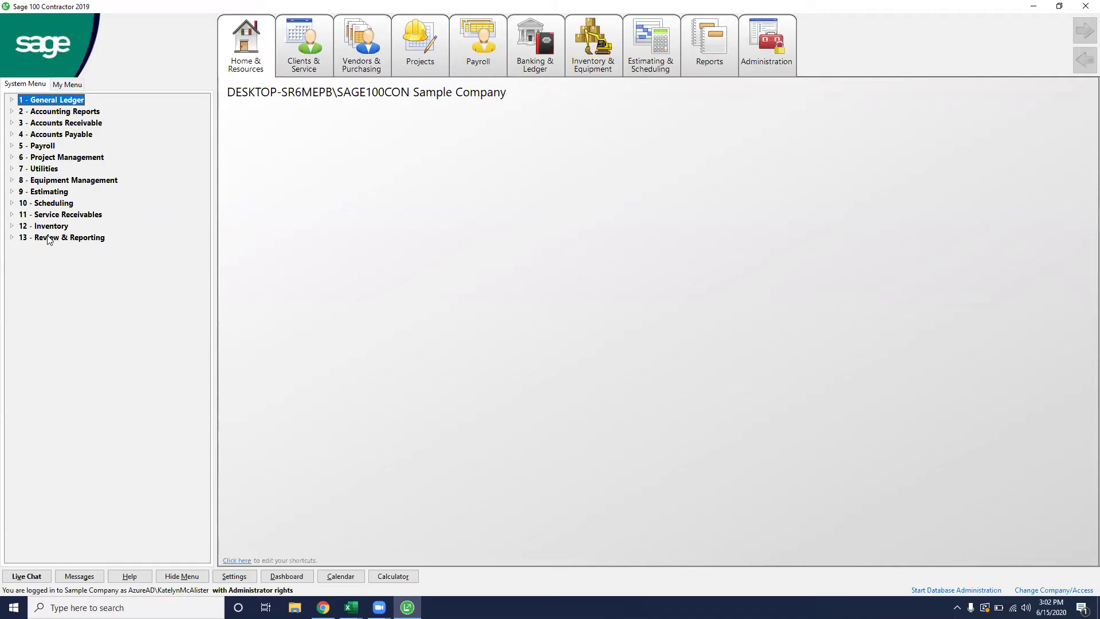
Browse the Administration, Reports and Projects tab menus, then show the Clients & Service process map.
click(226, 24)
key(Left)
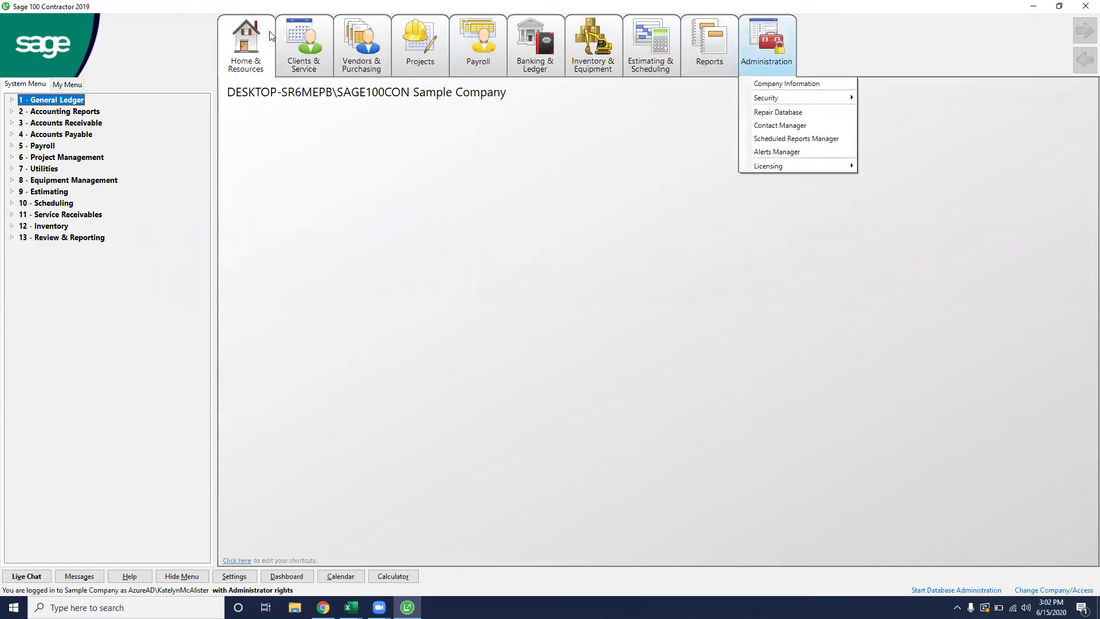
key(Left)
key(Left)
key(Left)
key(Left)
key(Left)
key(Left)
key(Left)
key(Left)
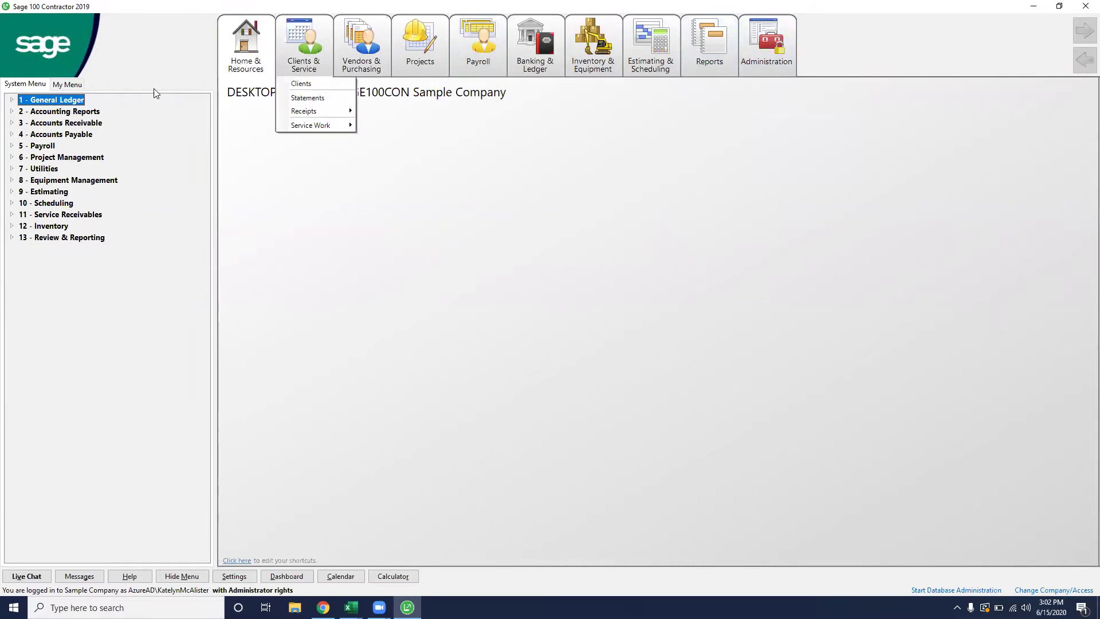
key(Escape)
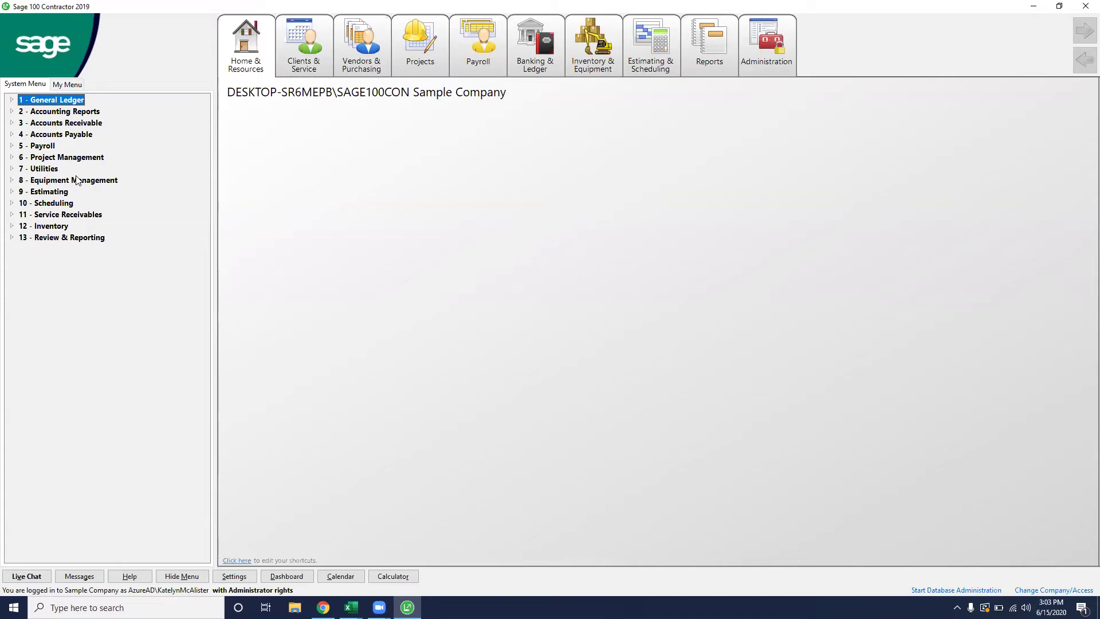
click(246, 63)
key(Right)
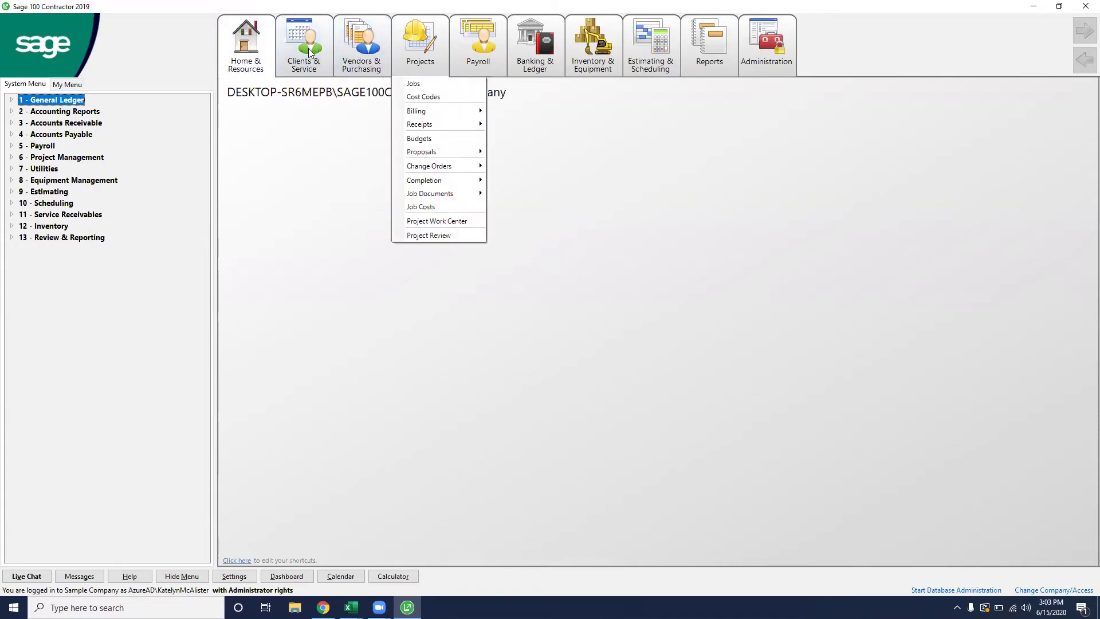
click(305, 42)
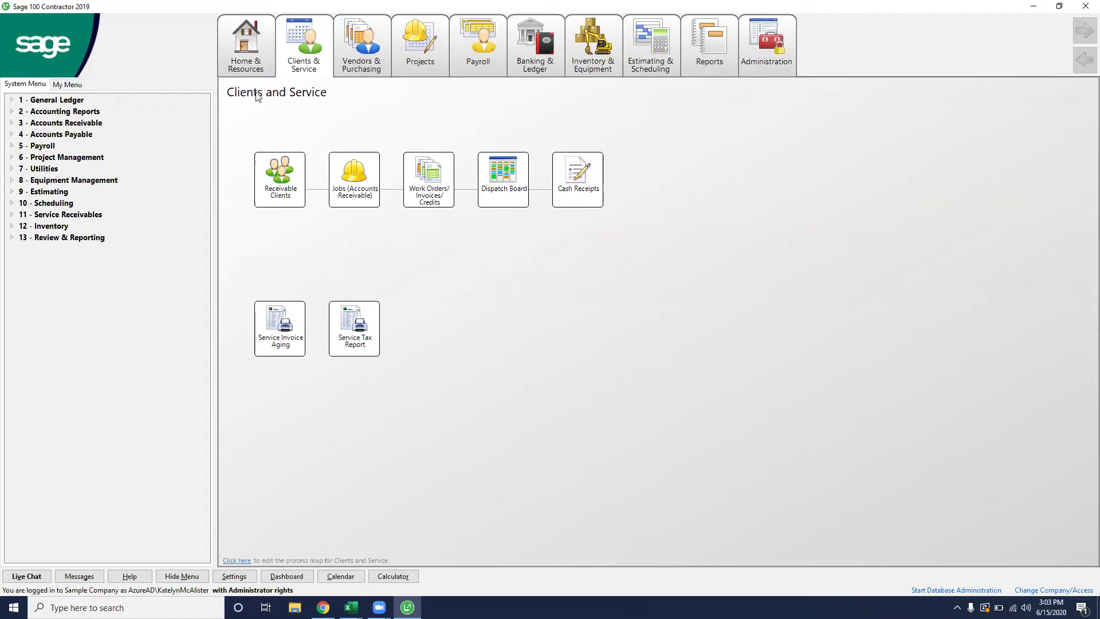
Drop General Ledger, Accounting Reports and Accounts Receivable from My Menu, save, then view Receivable Clients.
click(67, 85)
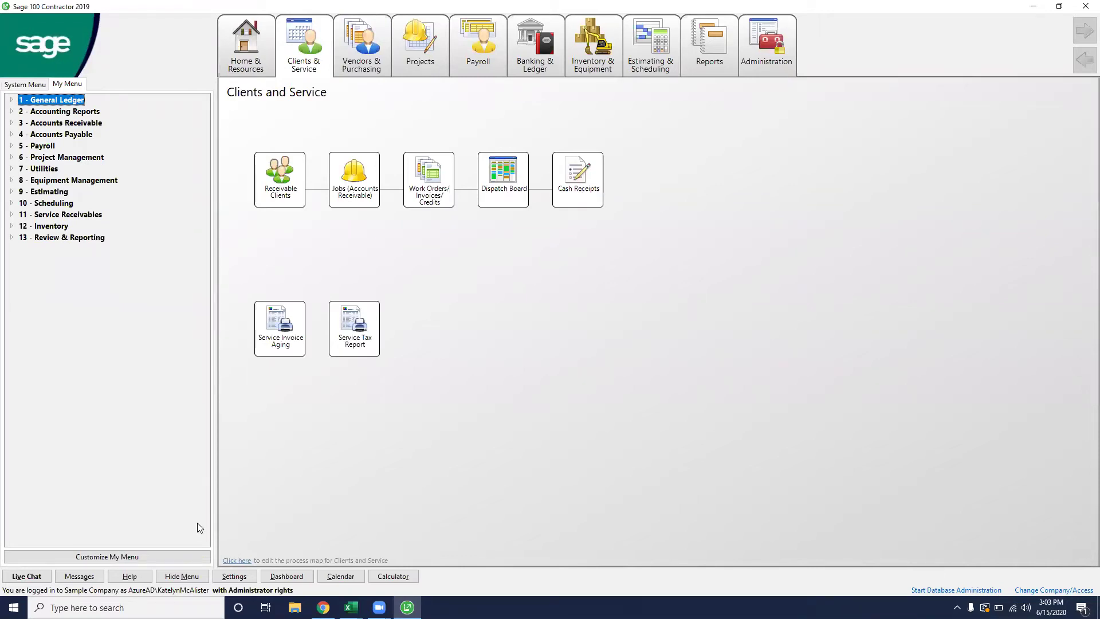
click(185, 561)
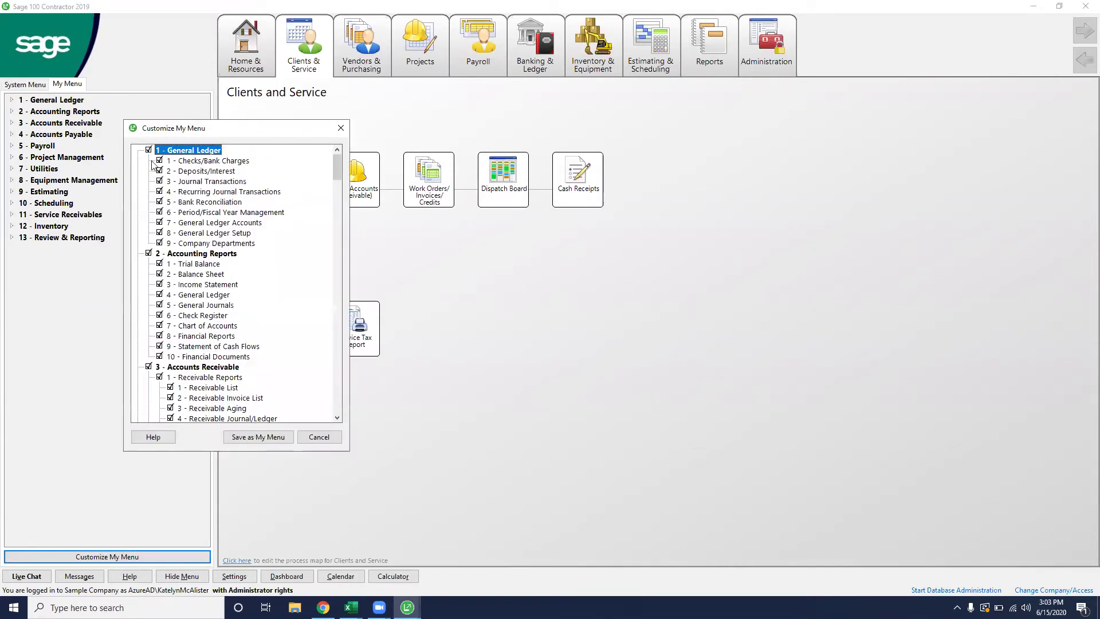
click(147, 150)
click(148, 253)
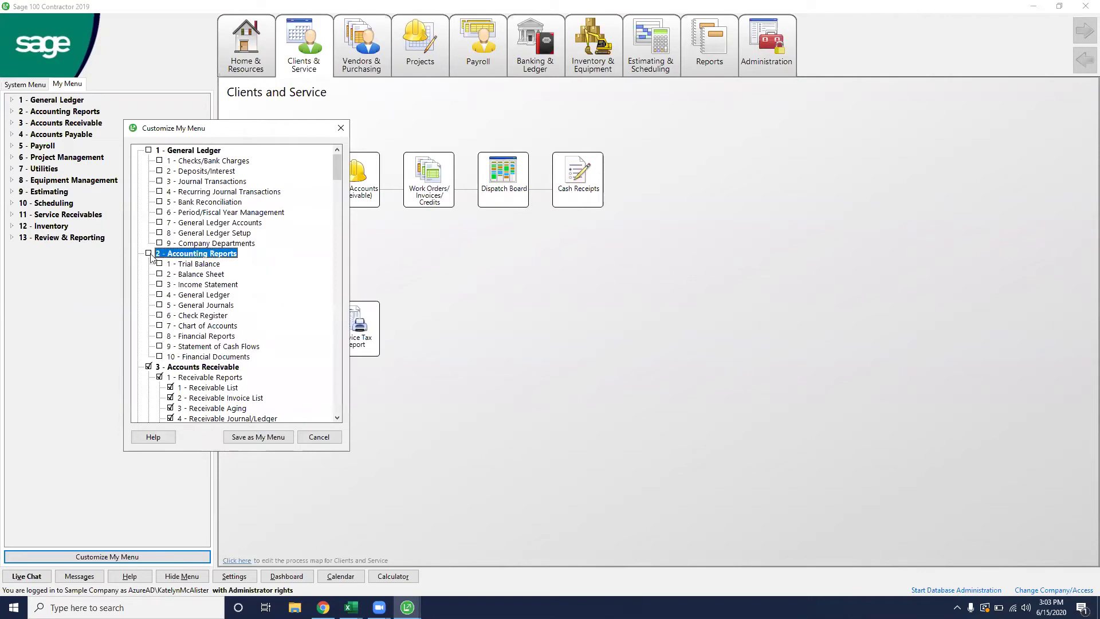
click(148, 367)
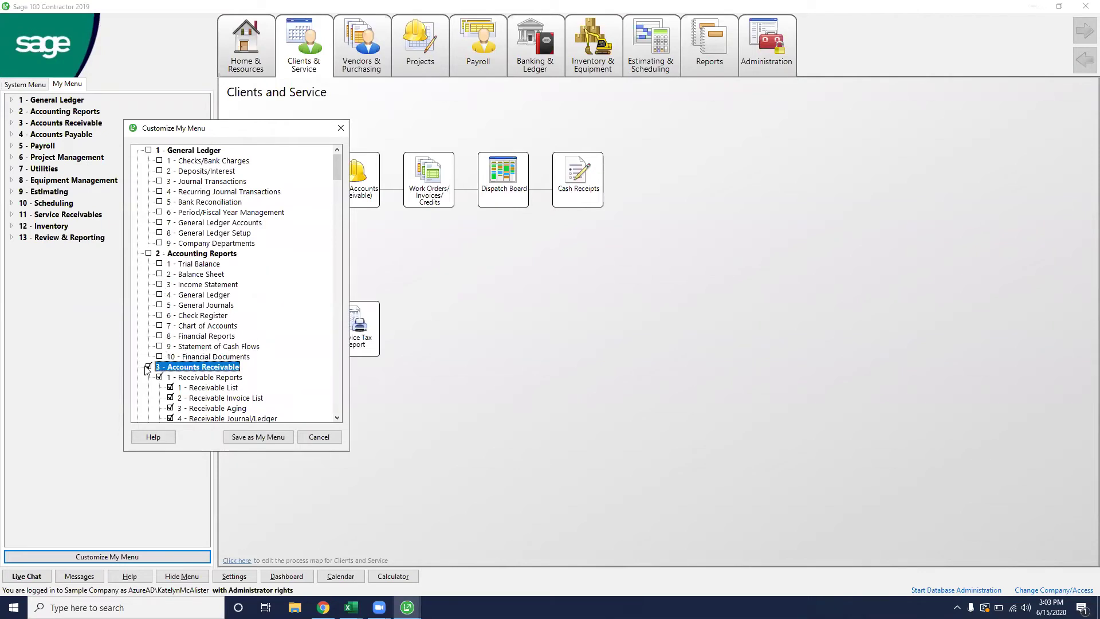
click(256, 436)
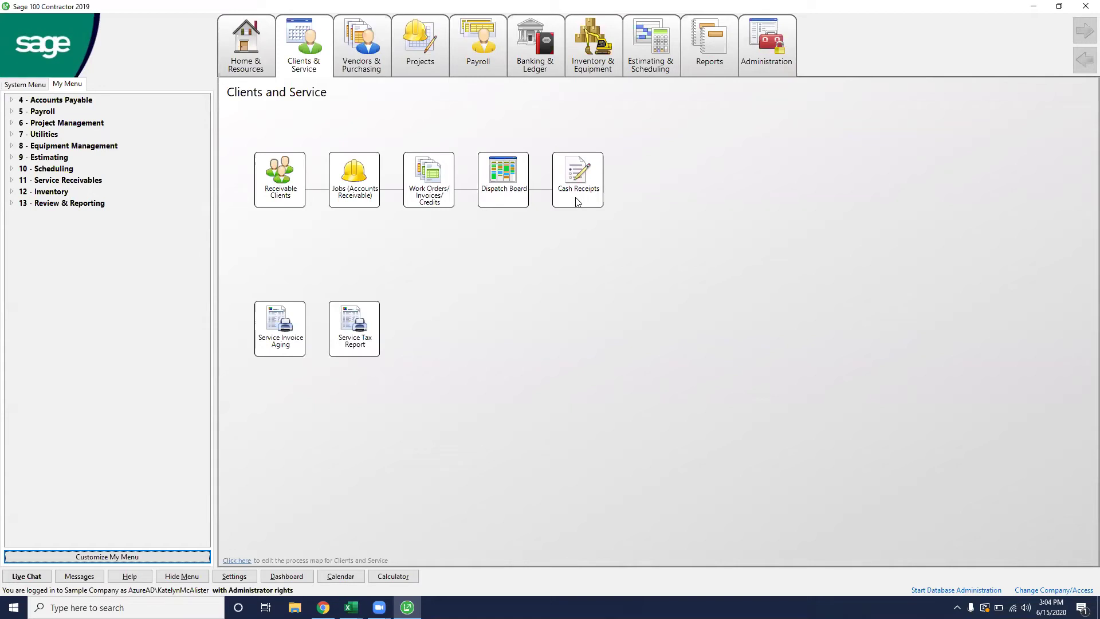
click(289, 171)
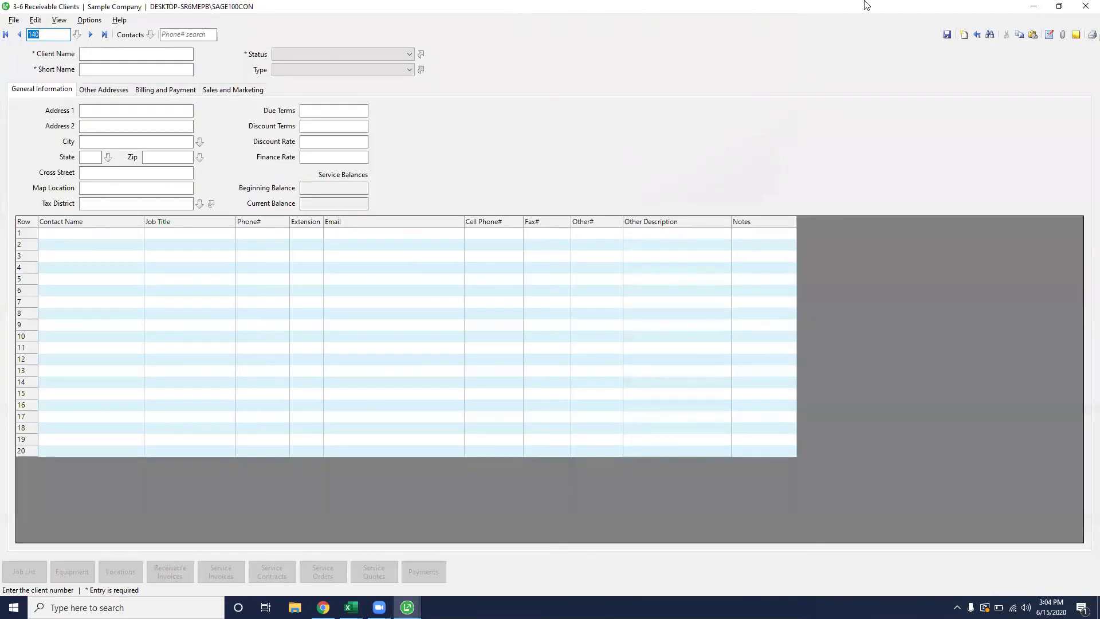
click(1084, 6)
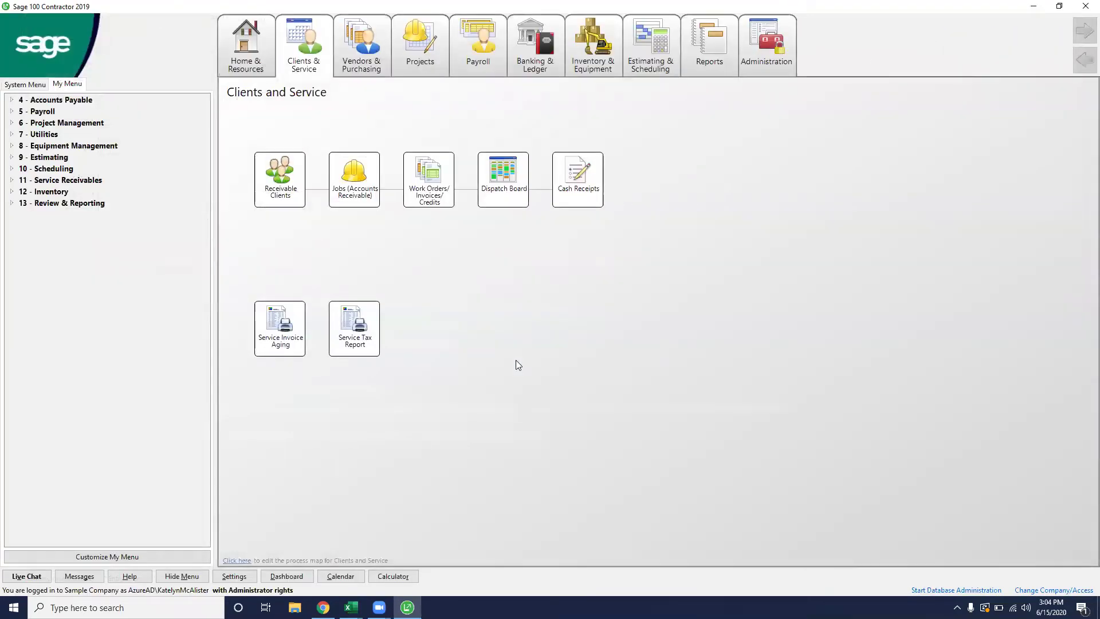
Delete Service Tax Report, Service Invoice Aging and Cash Receipts from the Clients and Service map.
click(242, 562)
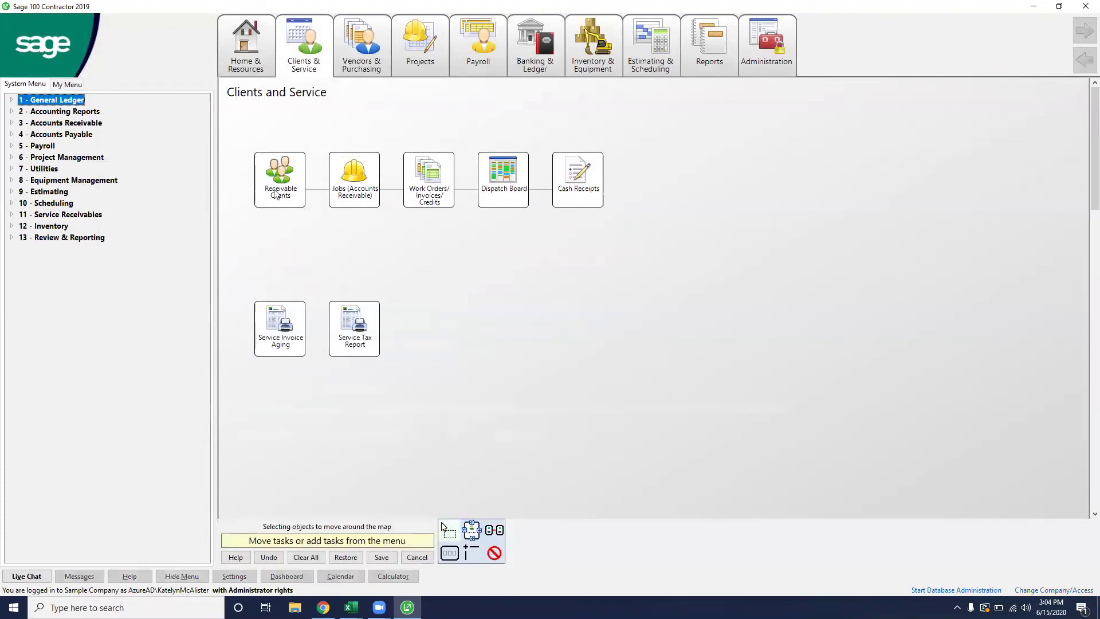
click(493, 553)
click(374, 342)
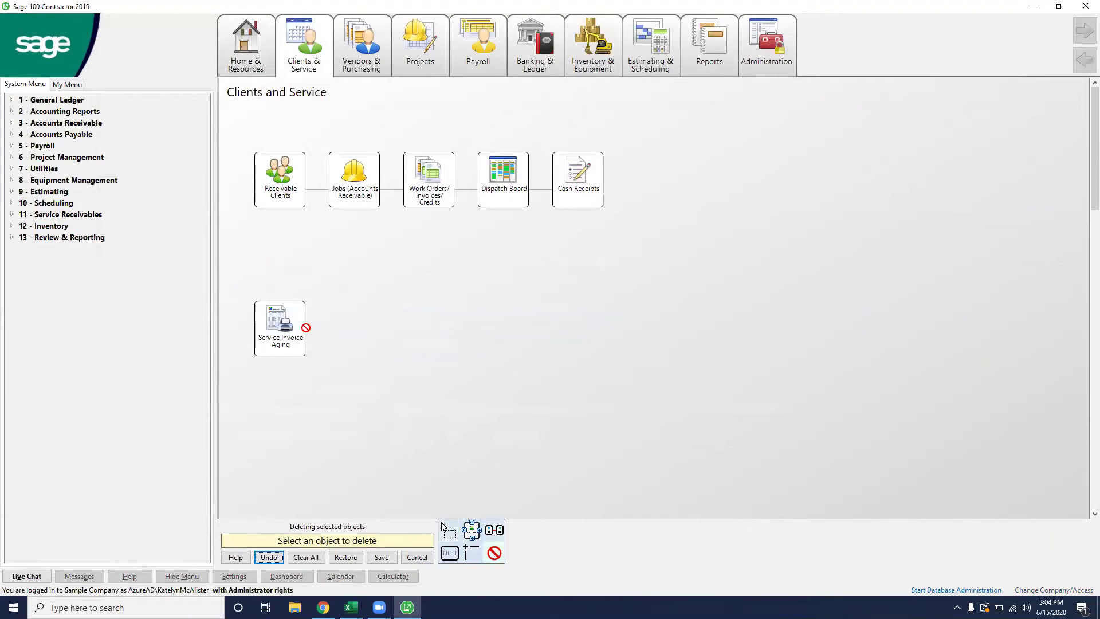
click(306, 327)
click(583, 189)
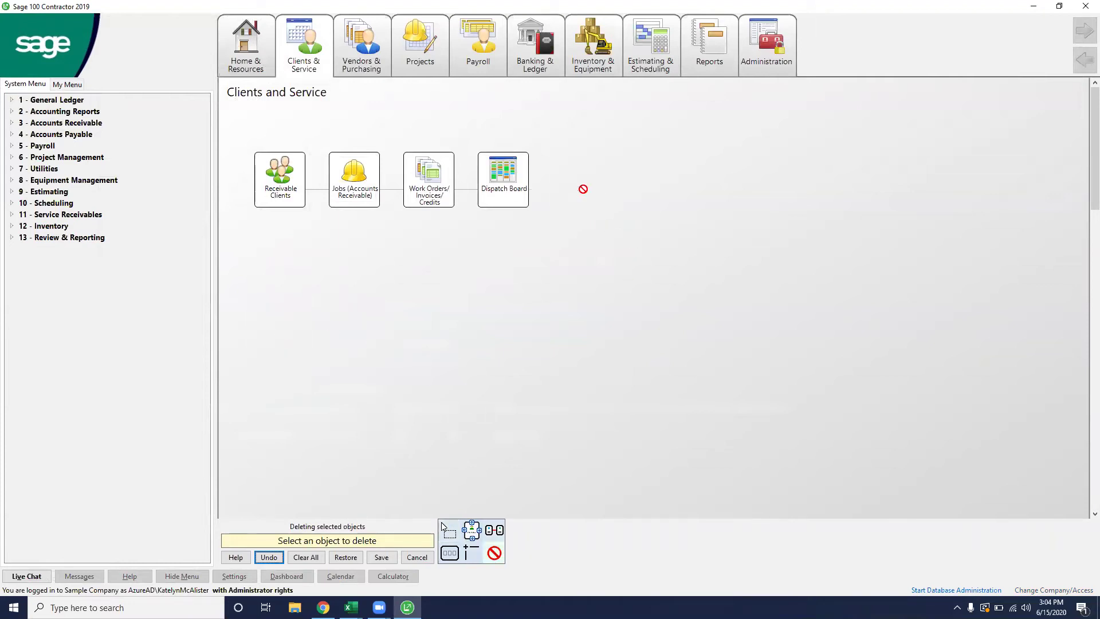
Place a Budgets task from Project Management onto the map and save the changes.
click(63, 158)
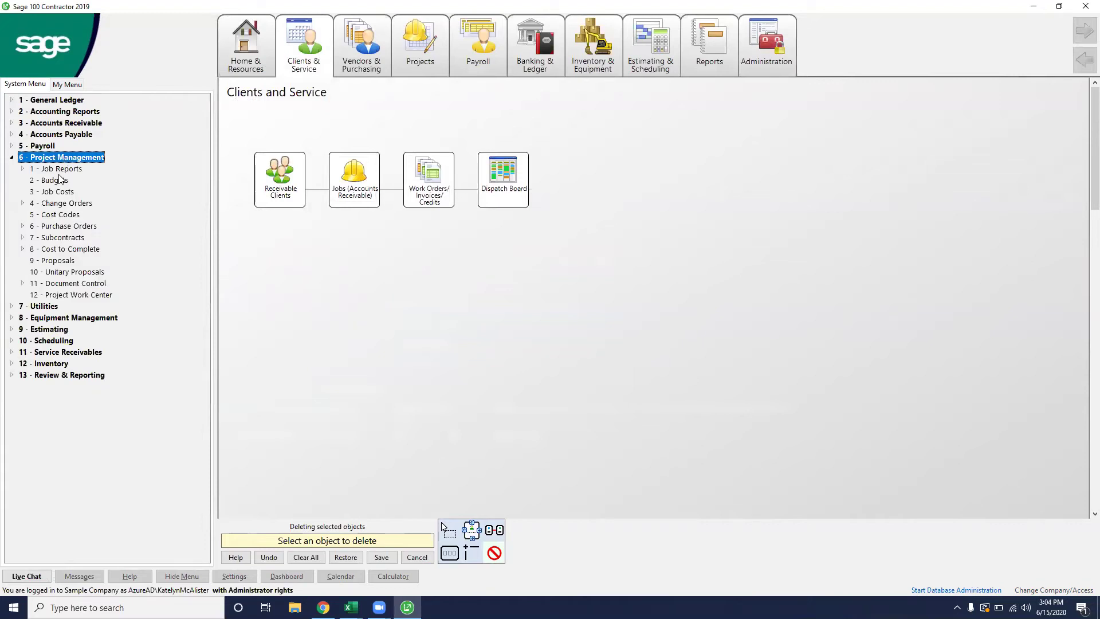
drag(59, 180, 273, 271)
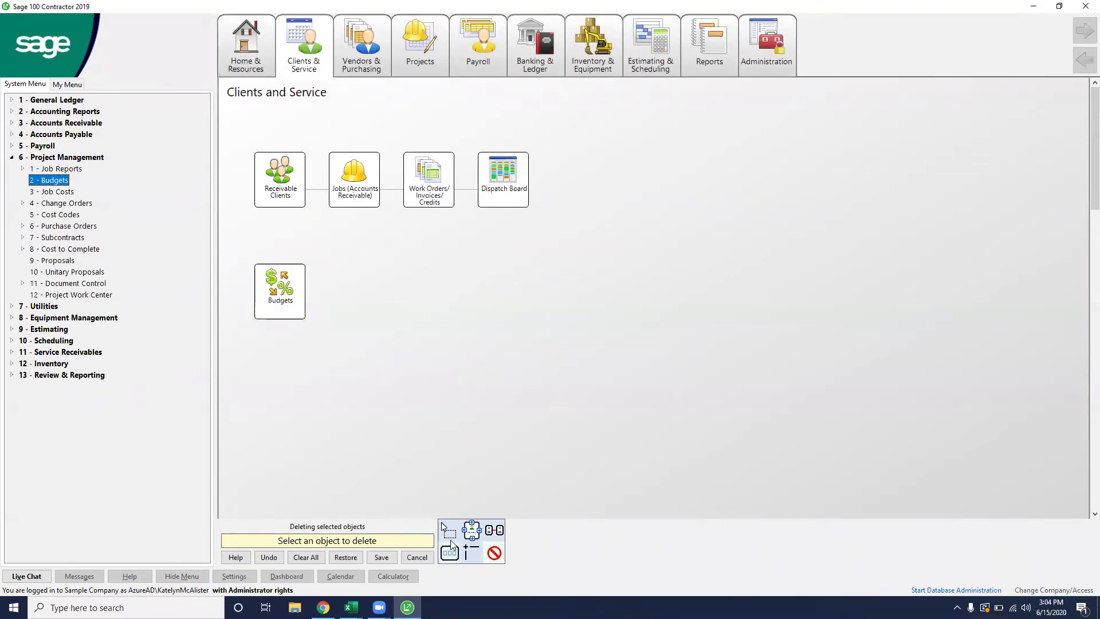
click(450, 535)
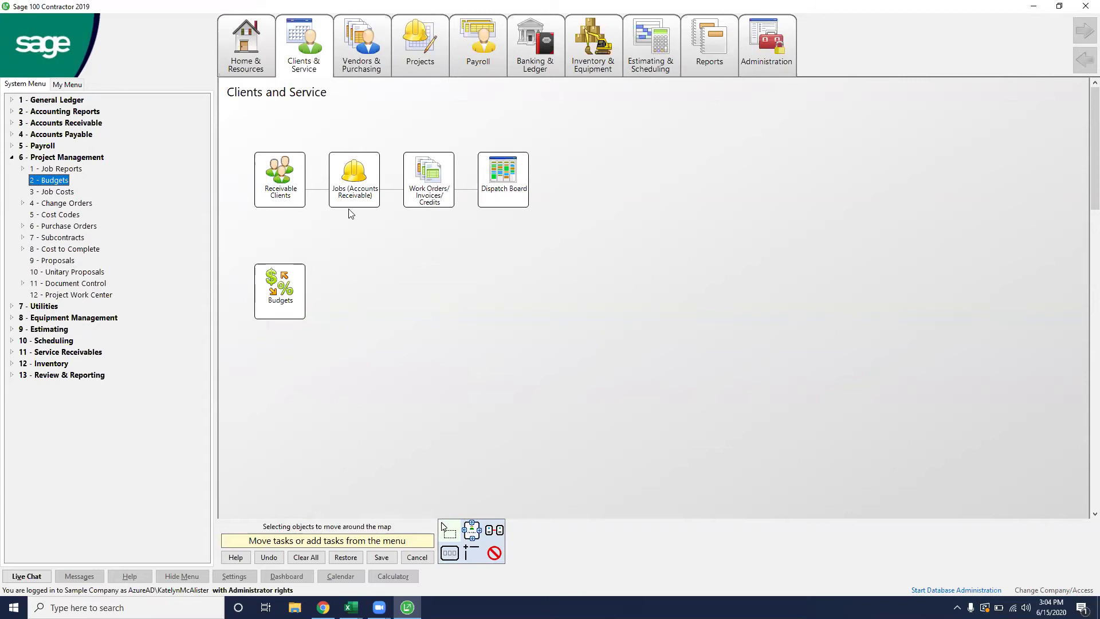
click(379, 556)
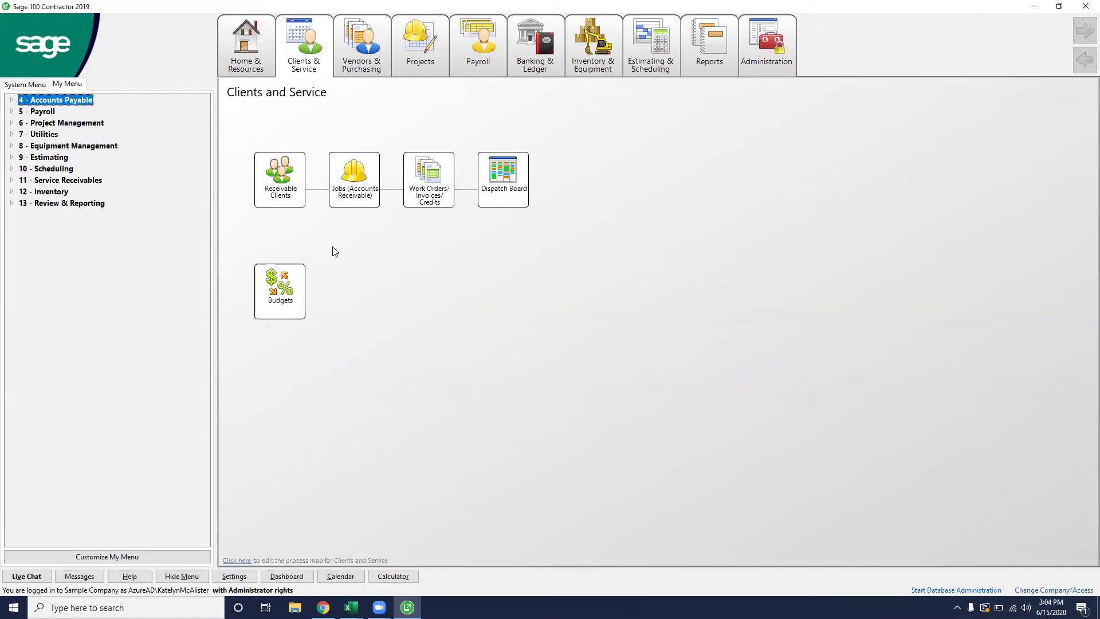
Switch the left panel to the System Menu and collapse 6 - Project Management.
click(23, 85)
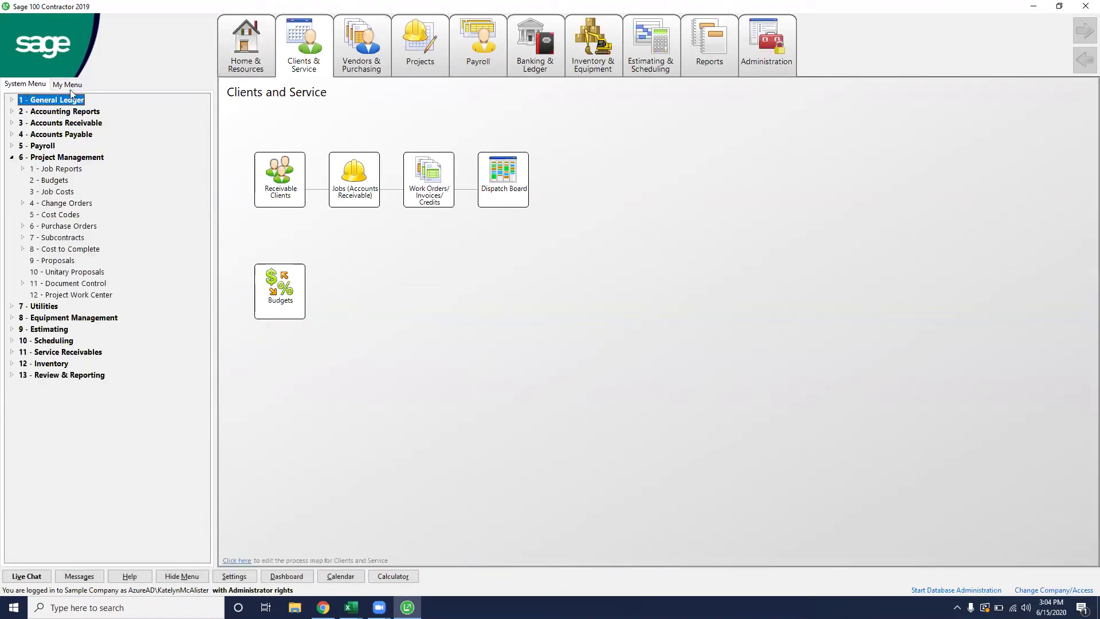
click(12, 158)
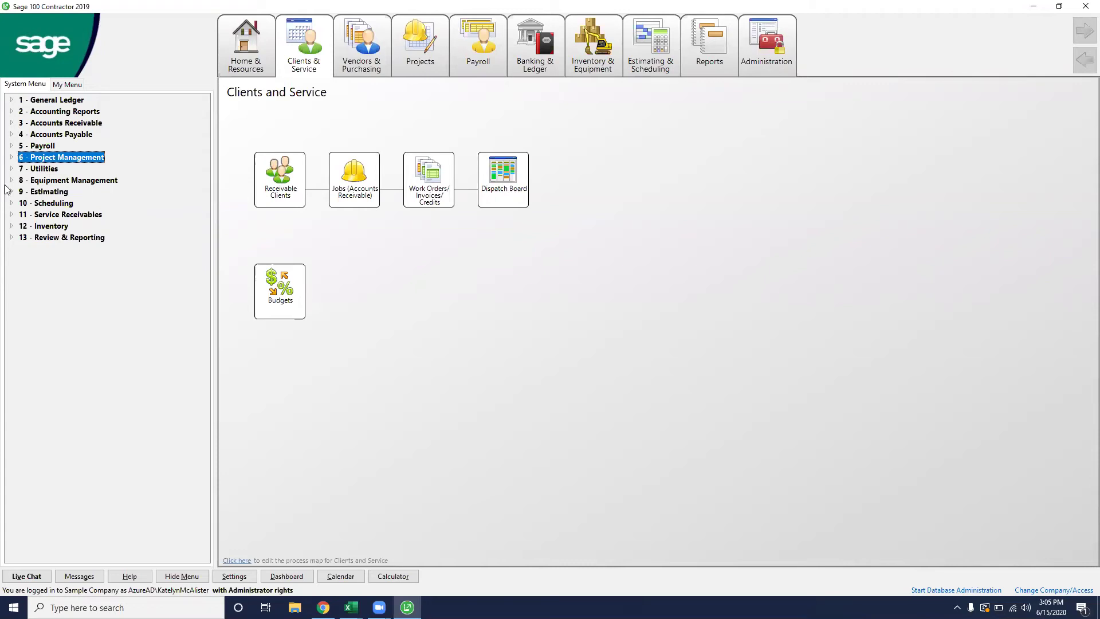
click(47, 205)
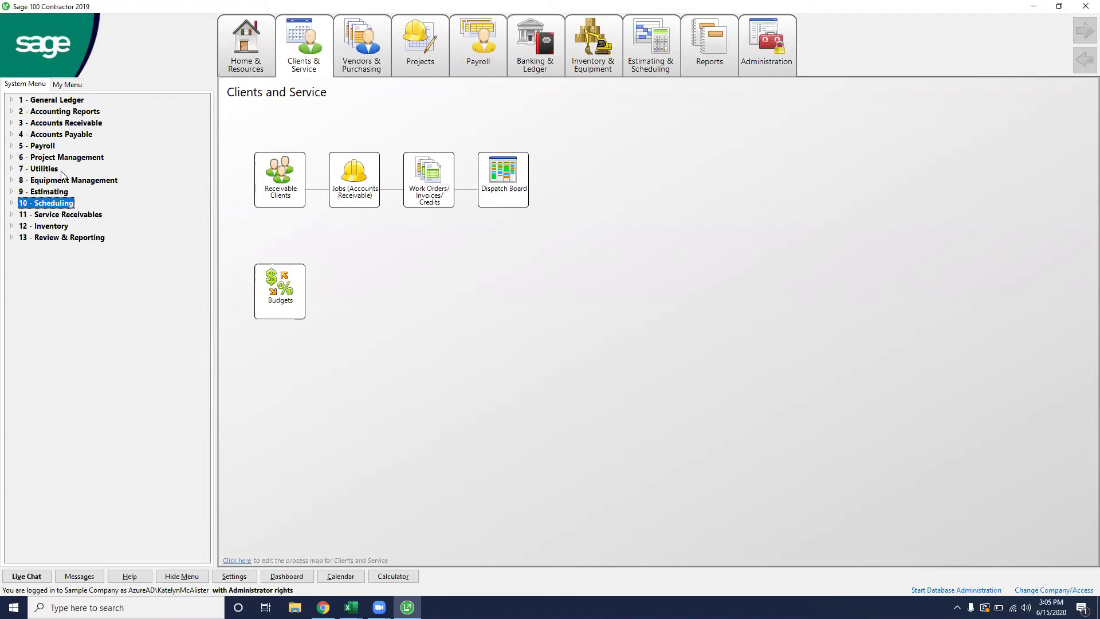
click(82, 182)
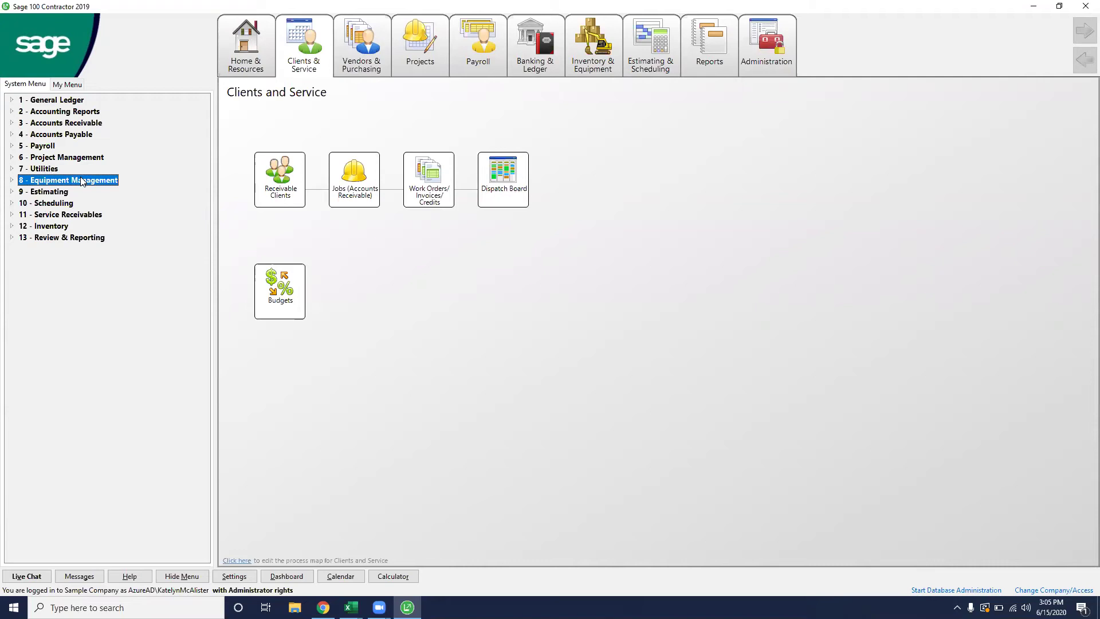
click(49, 194)
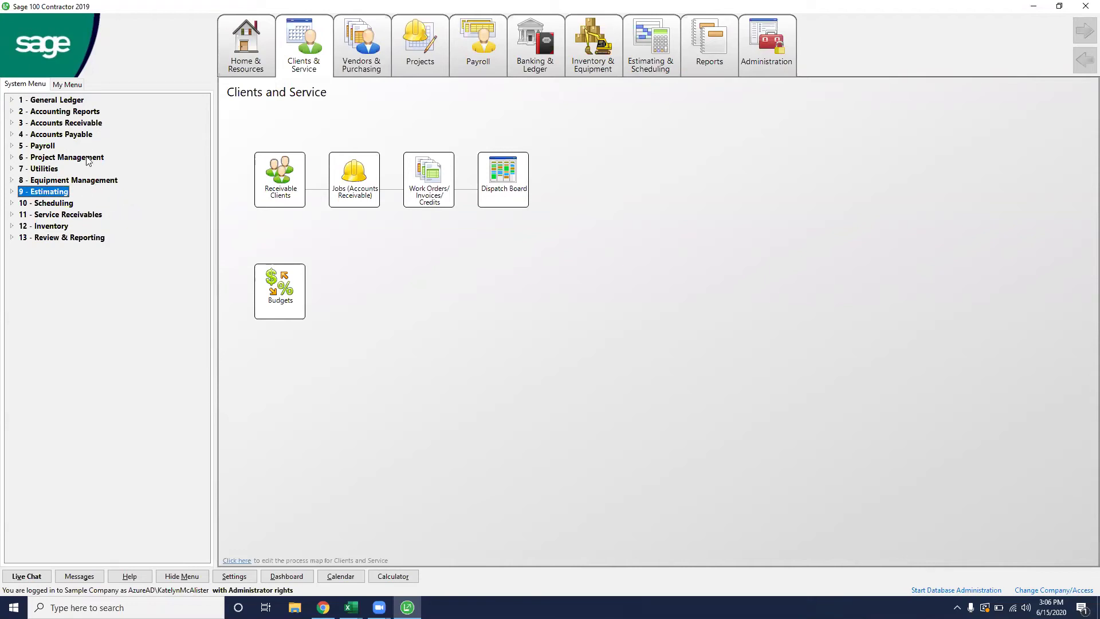
click(90, 216)
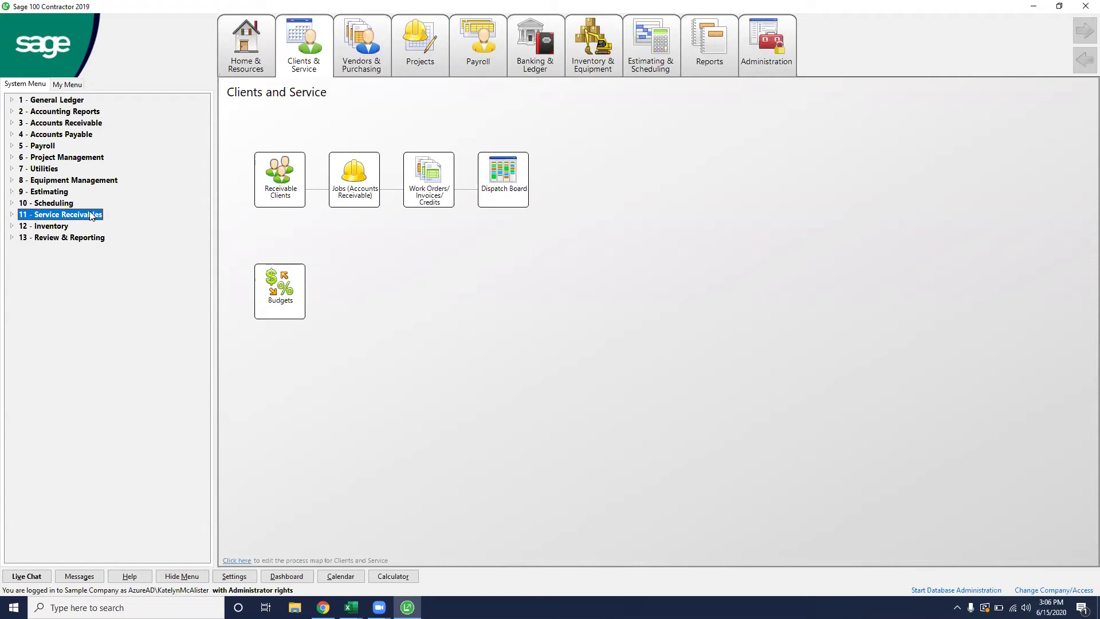
click(59, 229)
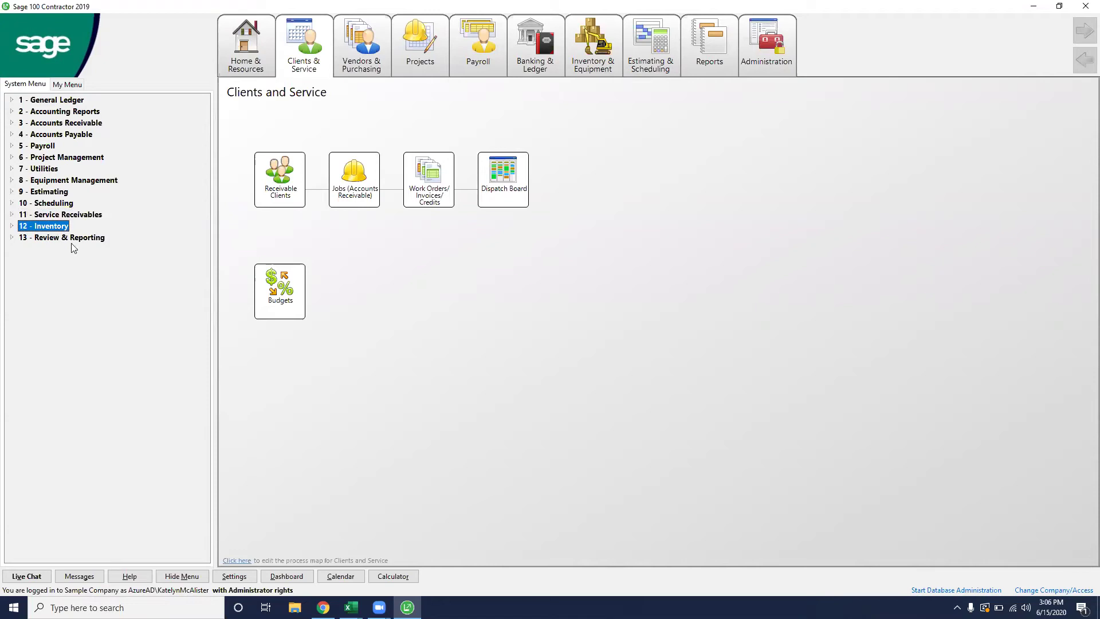
click(72, 239)
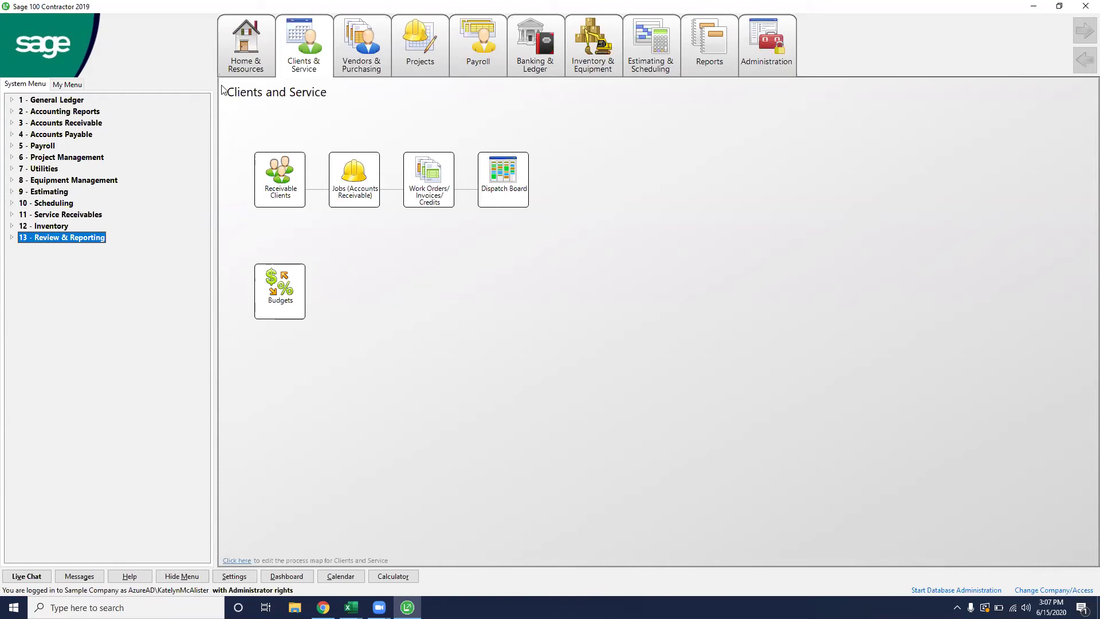
Open the Knowledgebase from Home & Resources > Sage Support.
click(235, 64)
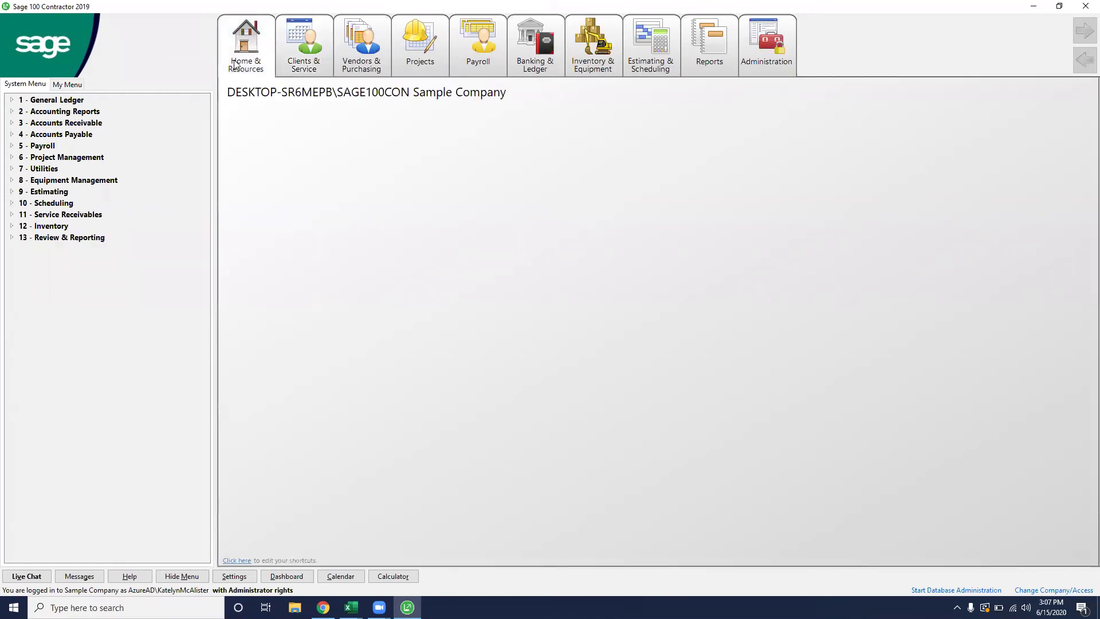
click(250, 52)
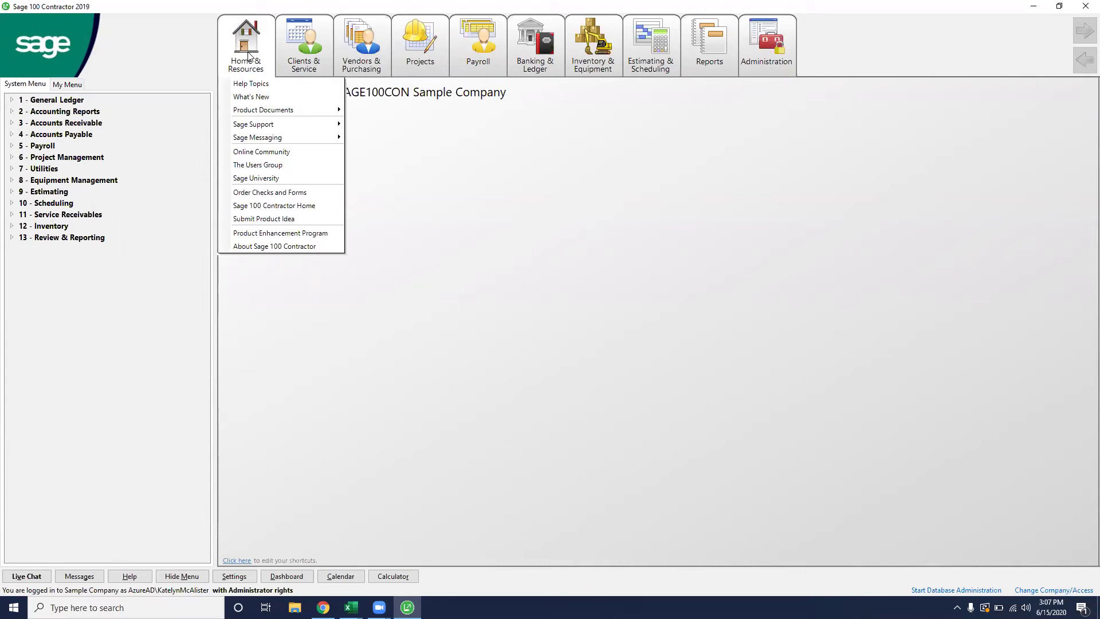
mouse_move(323, 126)
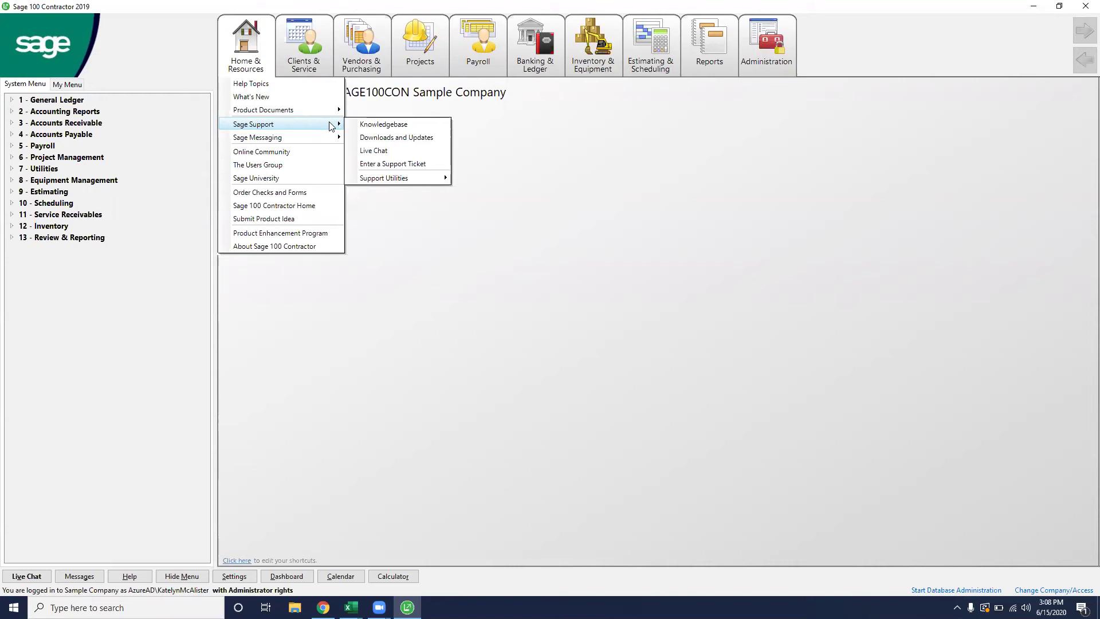
click(383, 124)
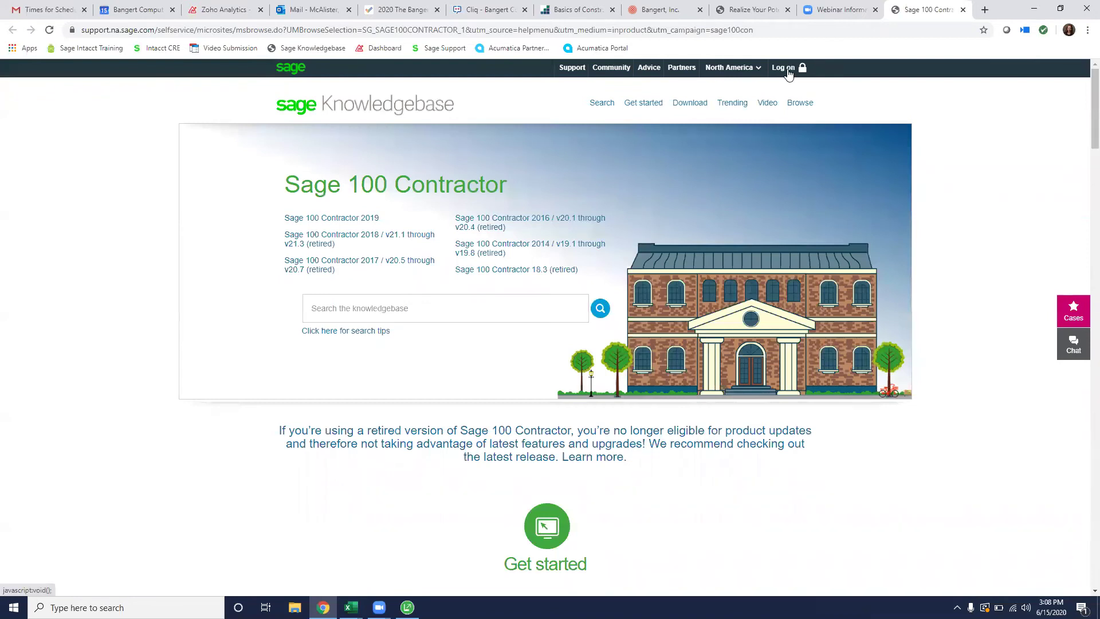
Log on to the Sage Knowledgebase and search it for 'Budgets'.
click(796, 99)
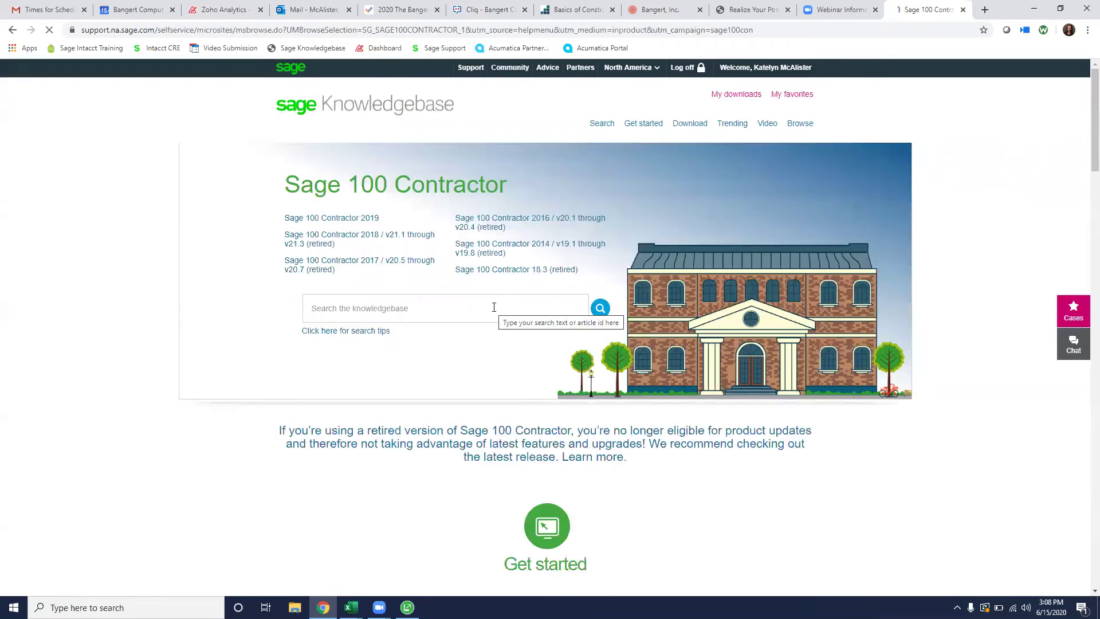
click(493, 307)
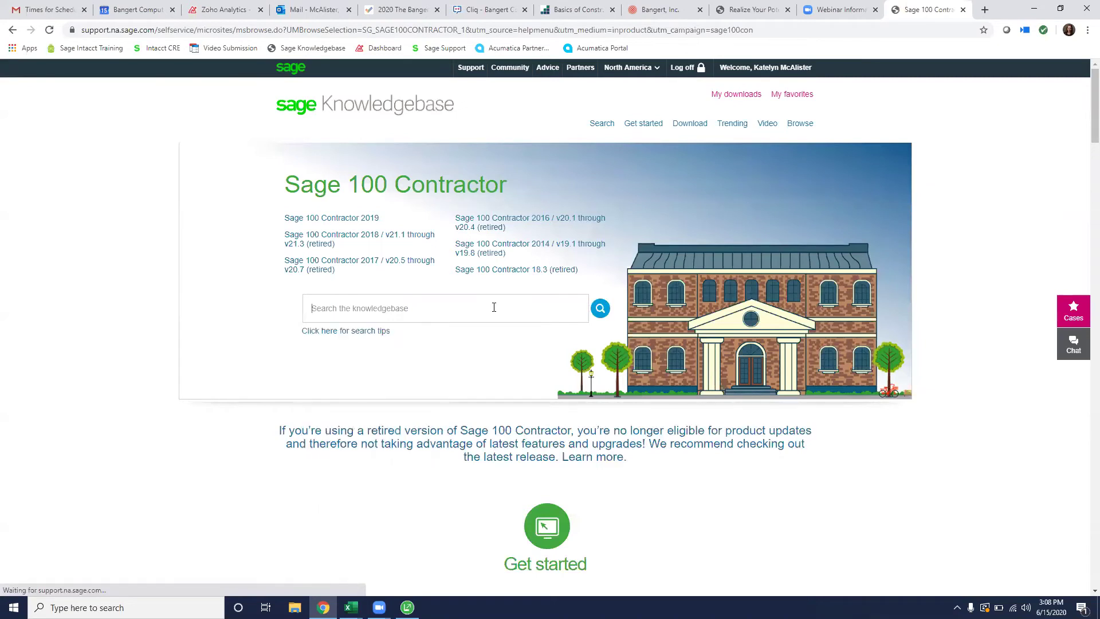
click(494, 307)
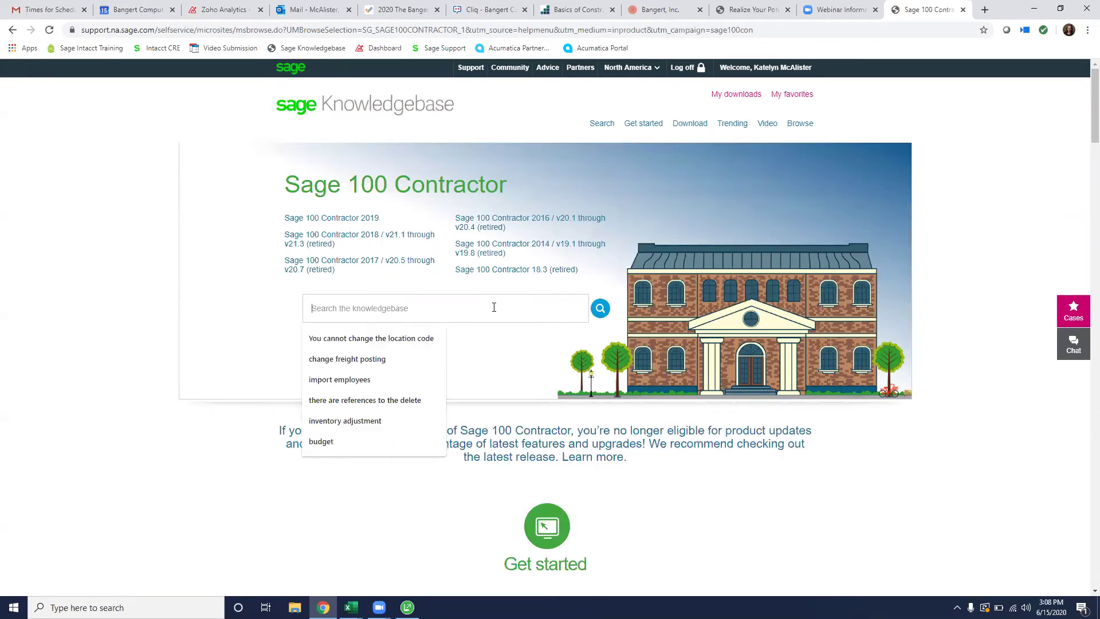
text(Budgets)
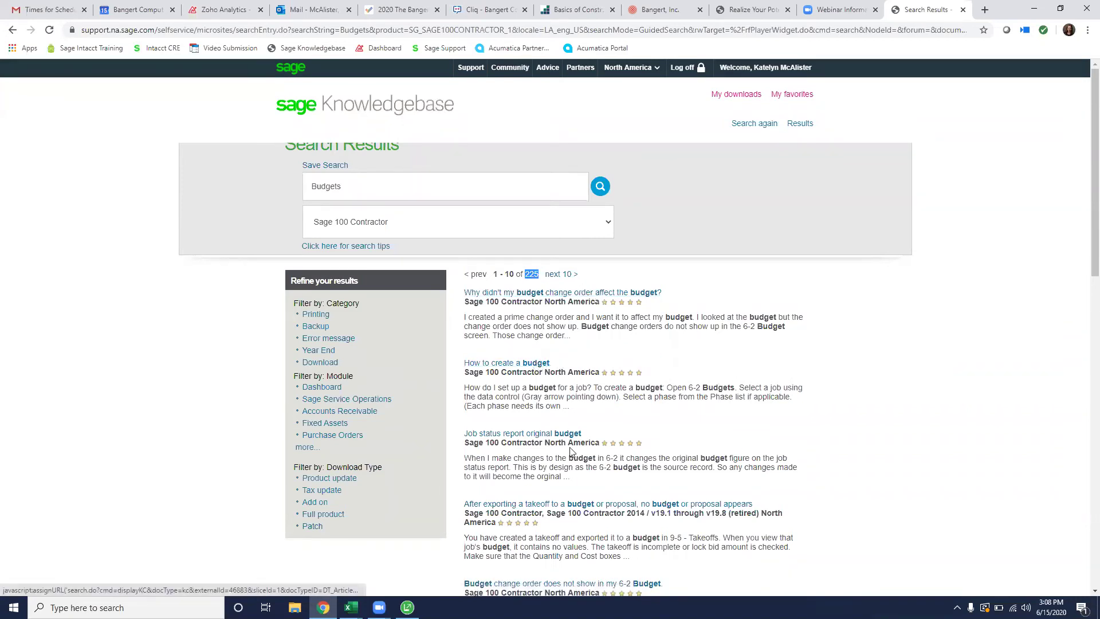
Open and read the 'How to create a budget' Knowledgebase article.
scroll(570, 436, down, 3)
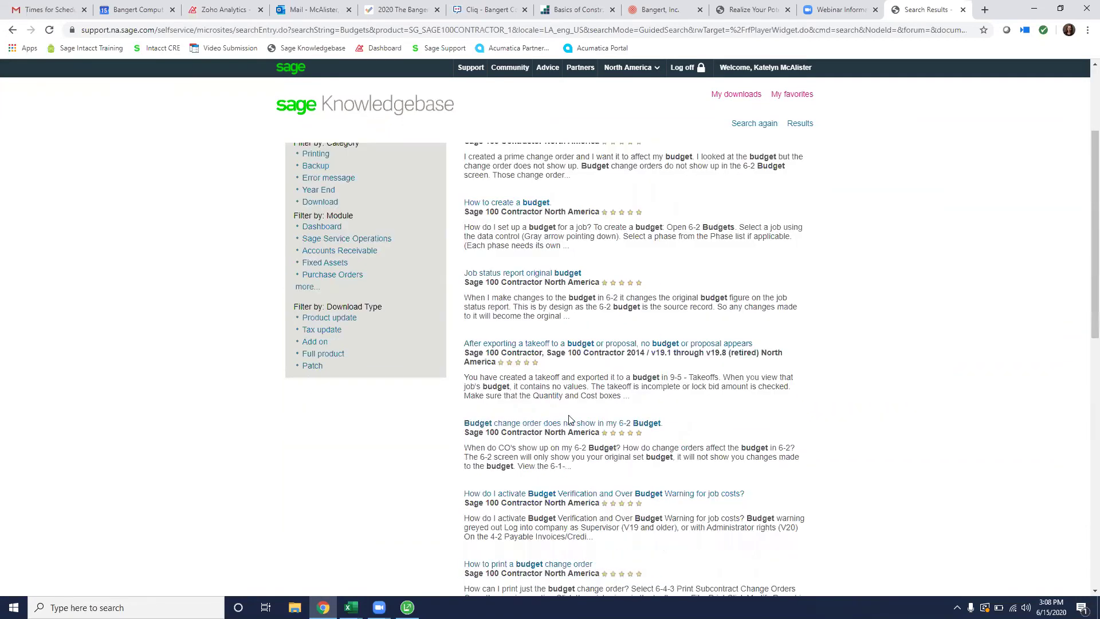
click(518, 204)
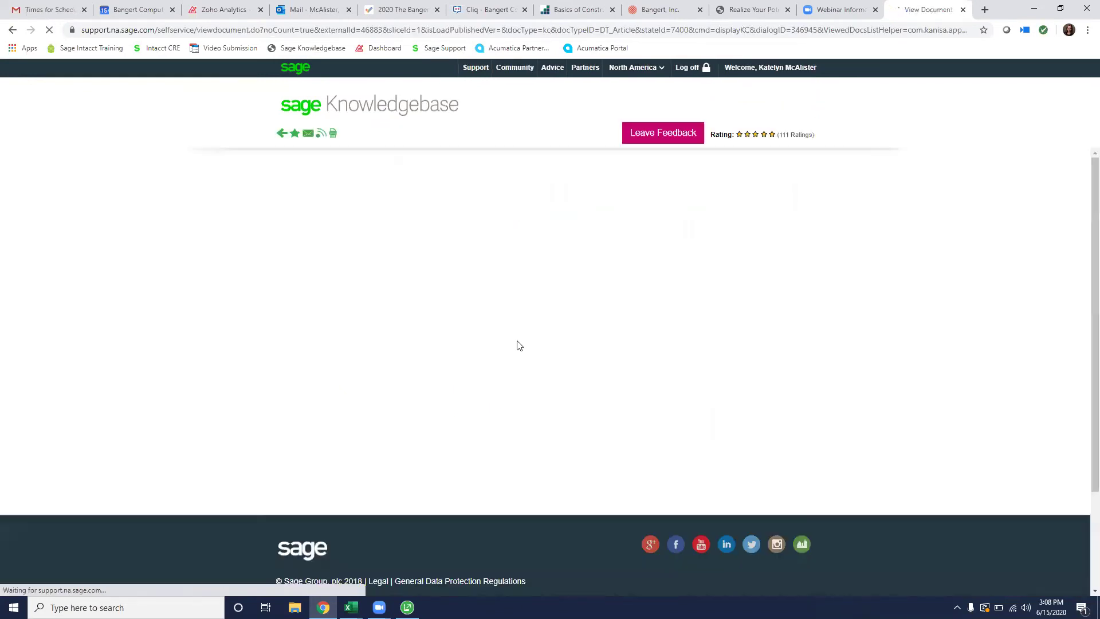
scroll(459, 406, down, 1)
scroll(458, 407, down, 1)
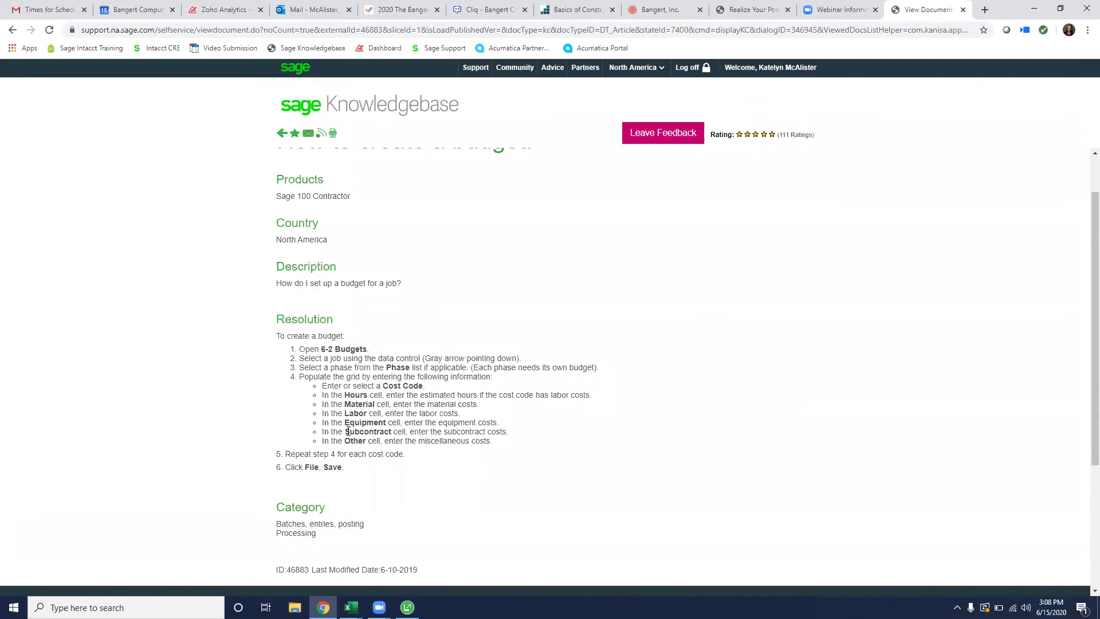
Return to the Budgets search results, then go back to Sage 100 Contractor's help and resources options.
click(281, 133)
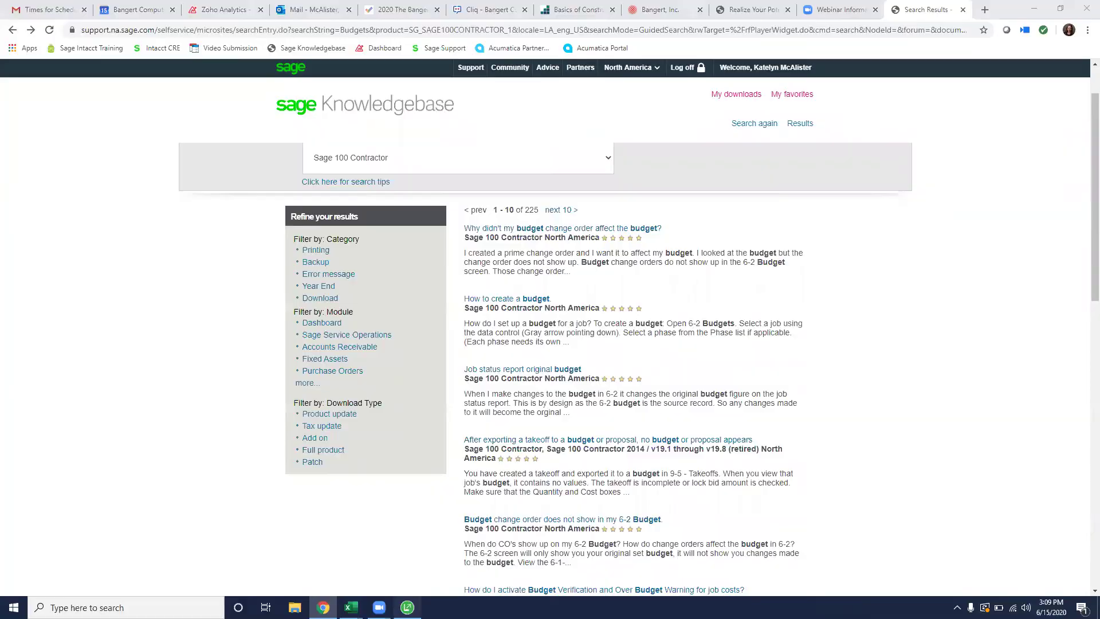
click(407, 607)
click(232, 40)
Close the Help menu and show the Clients & Service dropdown: Clients, Statements, Receipts, Service Work.
mouse_move(340, 130)
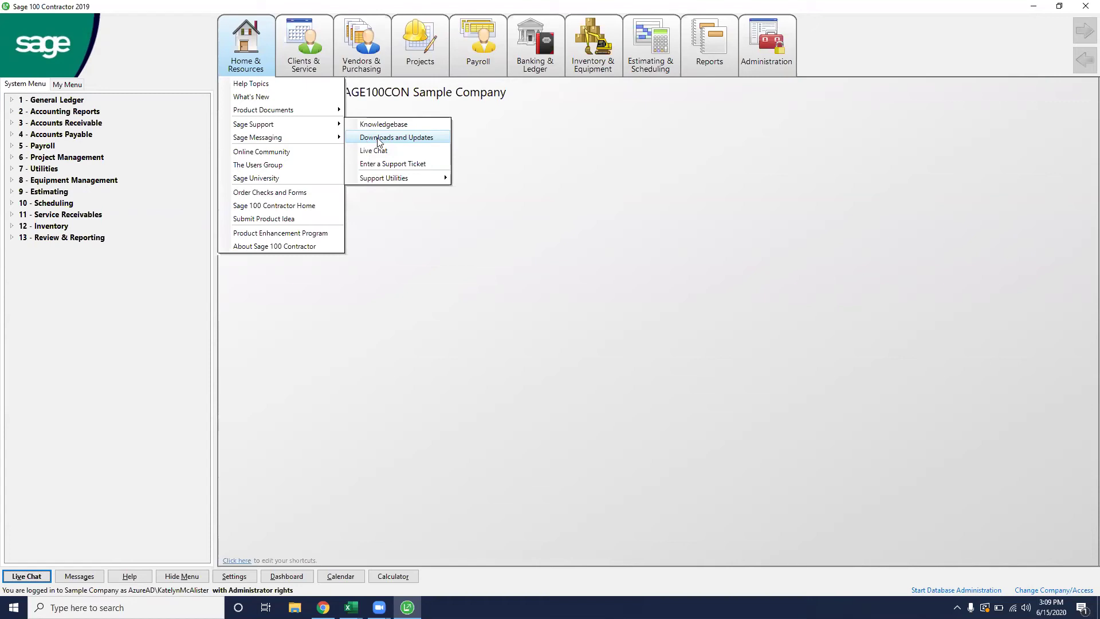
mouse_move(335, 112)
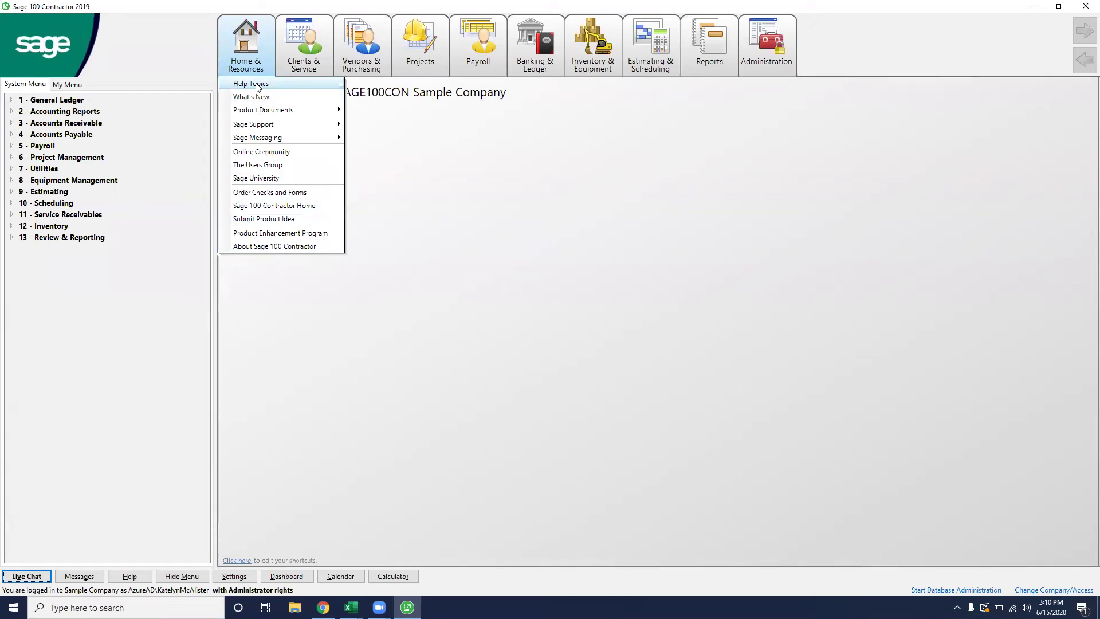
click(297, 51)
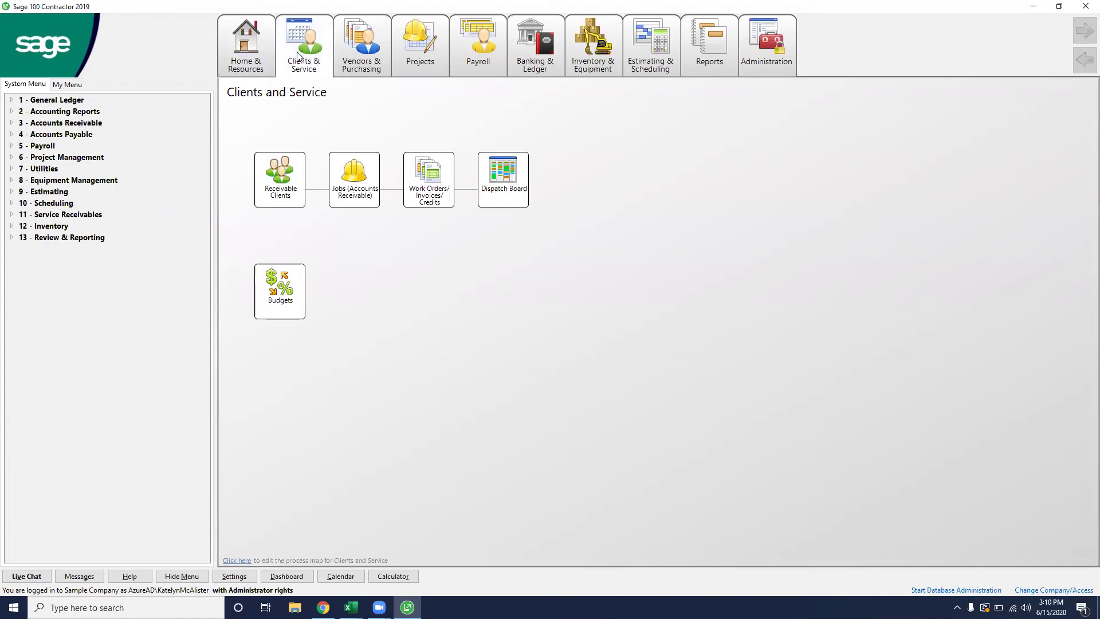
mouse_move(313, 27)
click(358, 199)
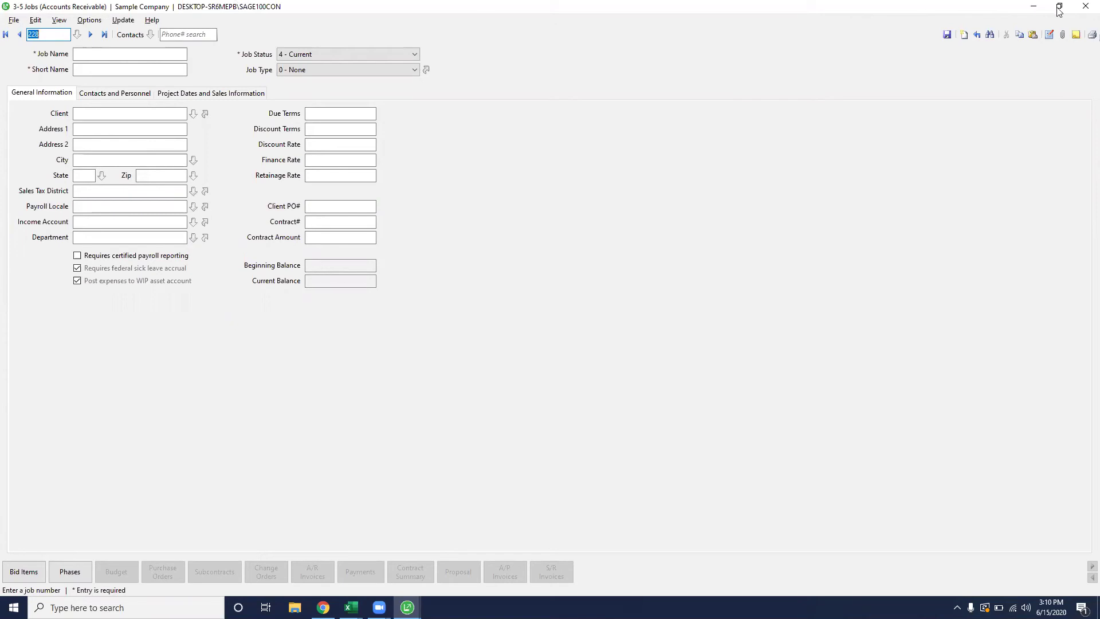
click(1085, 6)
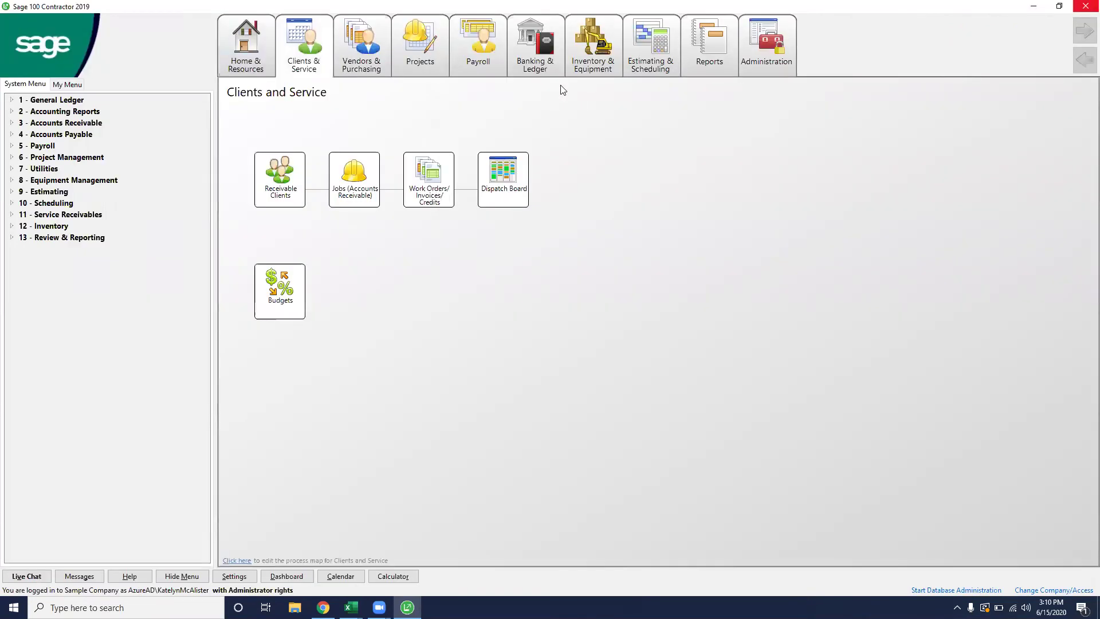
double_click(47, 124)
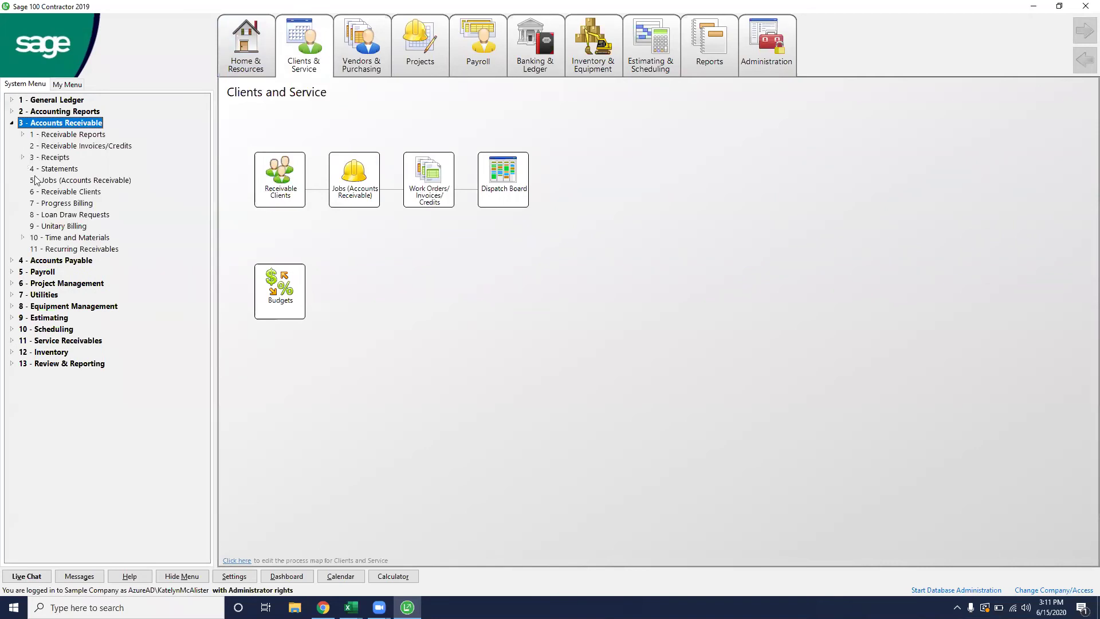
click(95, 181)
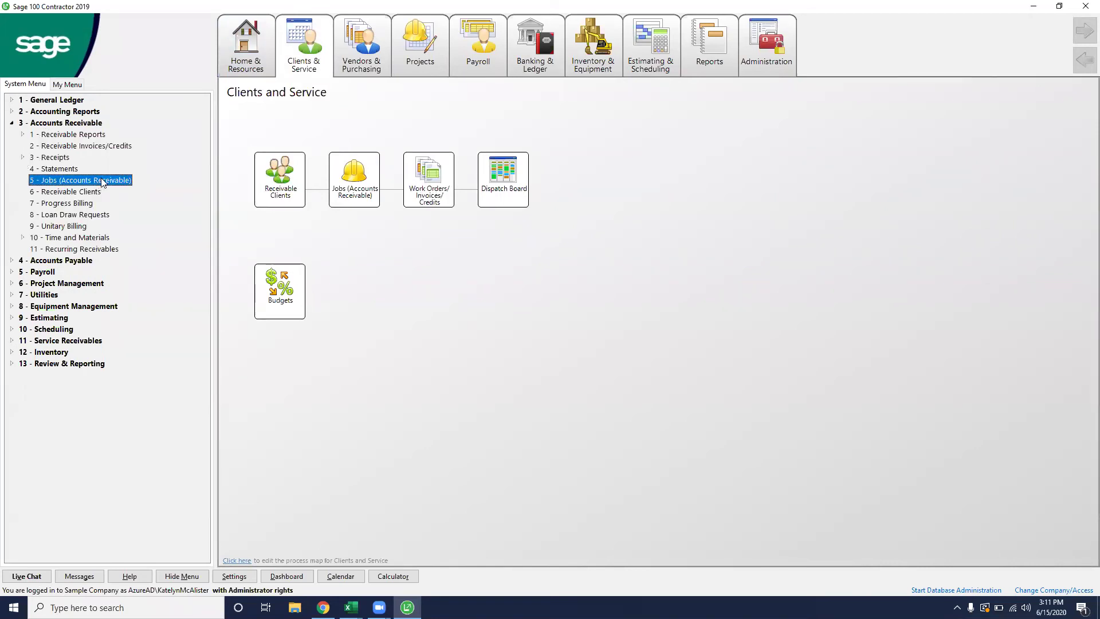
double_click(101, 180)
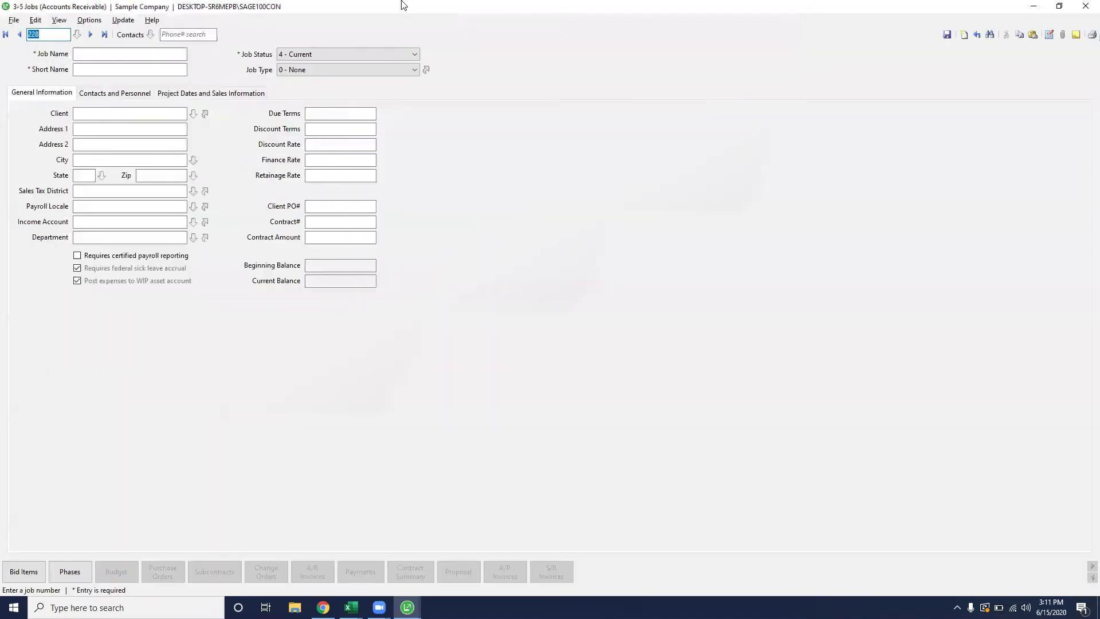
click(1059, 6)
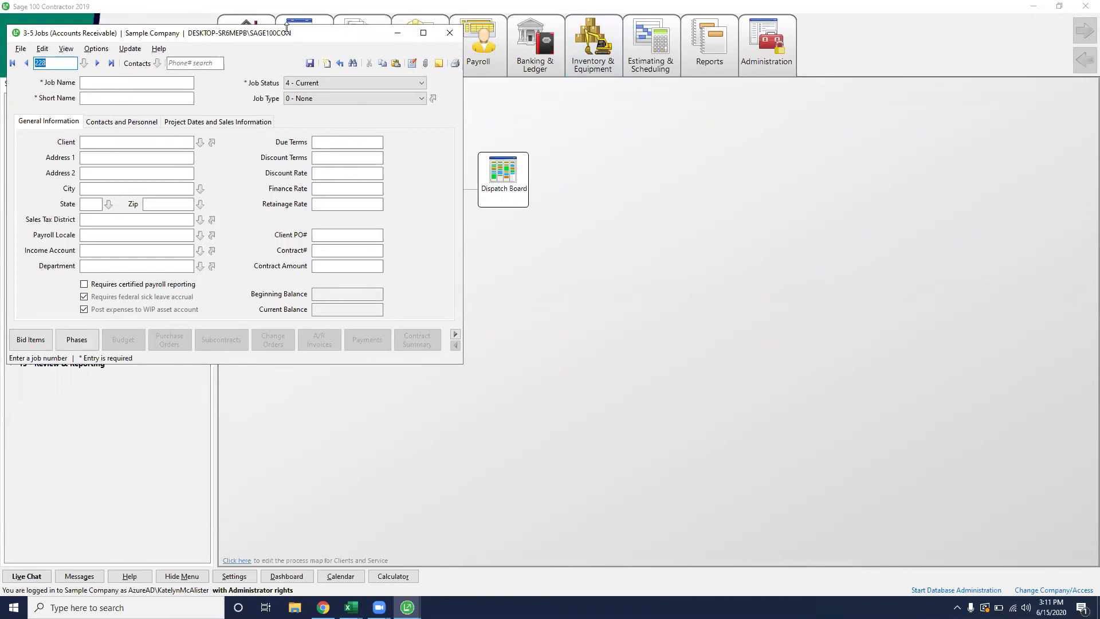
drag(287, 26, 288, 27)
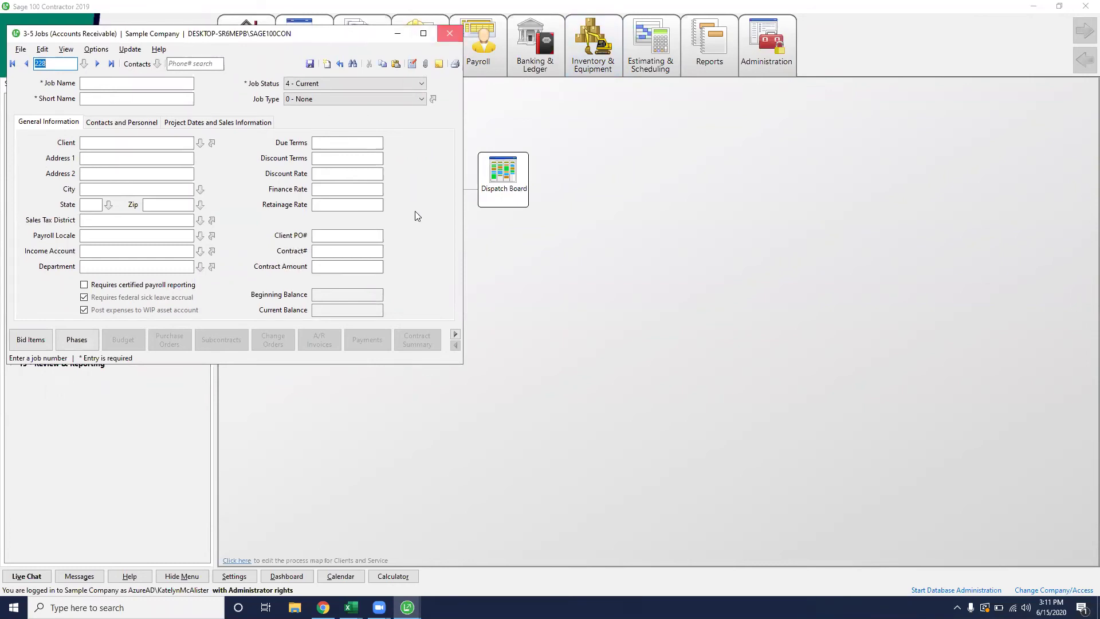
key(Escape)
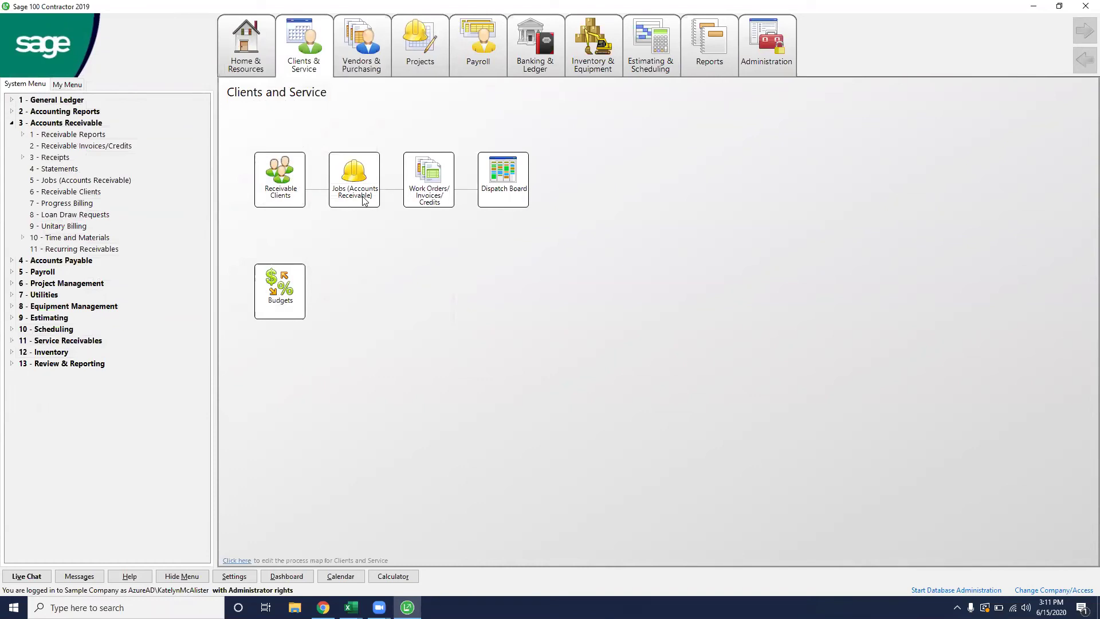
View the Vendors & Purchasing process map, then the Projects process map.
click(362, 69)
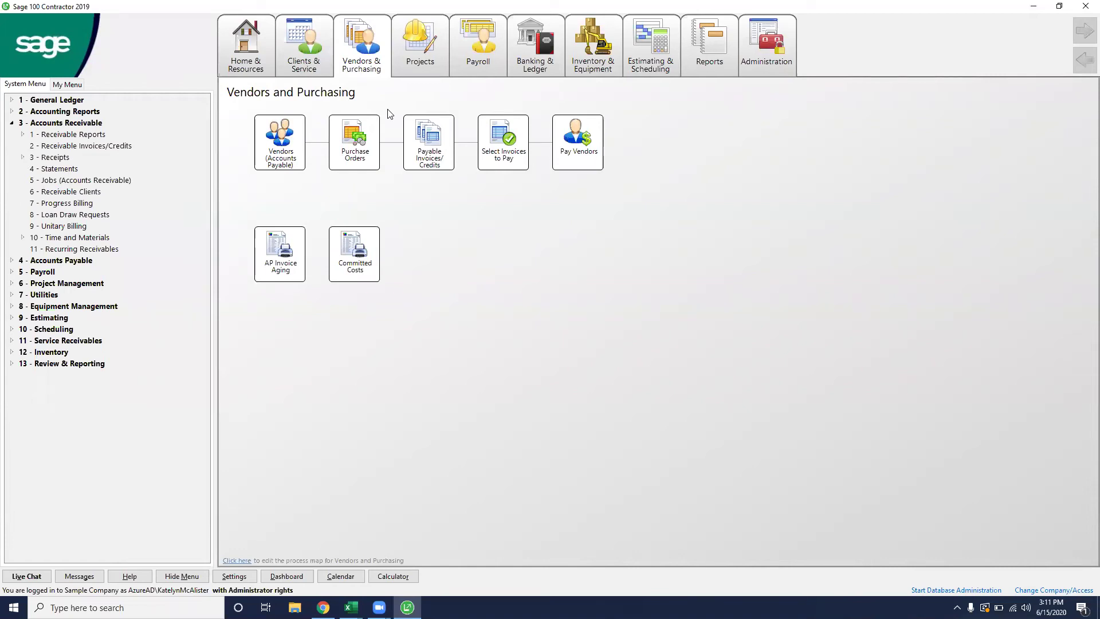
click(419, 71)
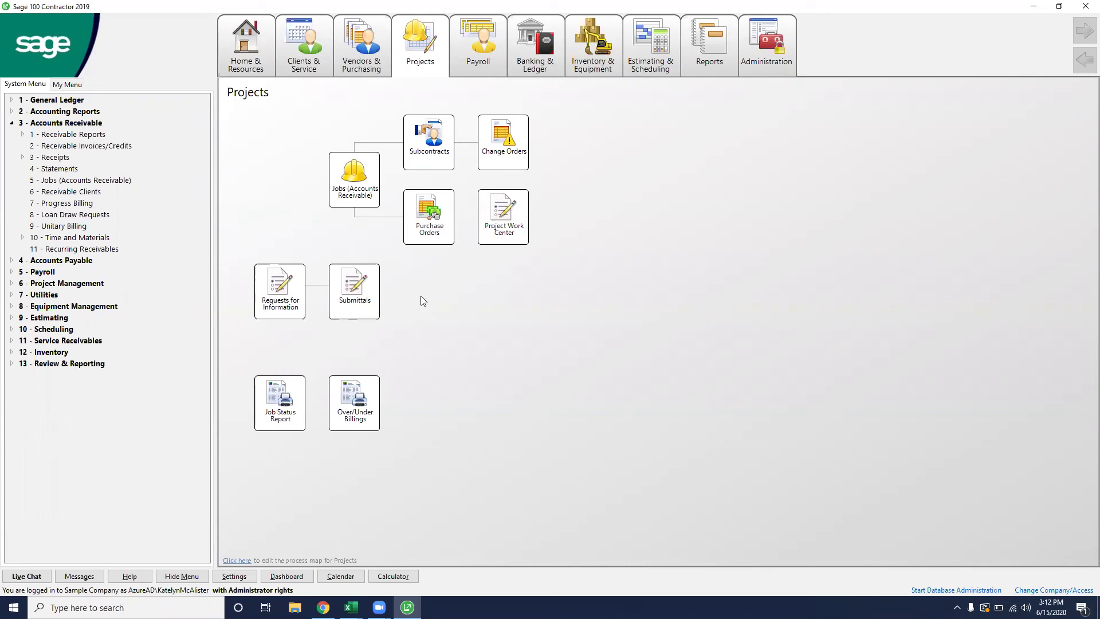
View the Payroll process map, then the Banking & Ledger process map.
click(466, 69)
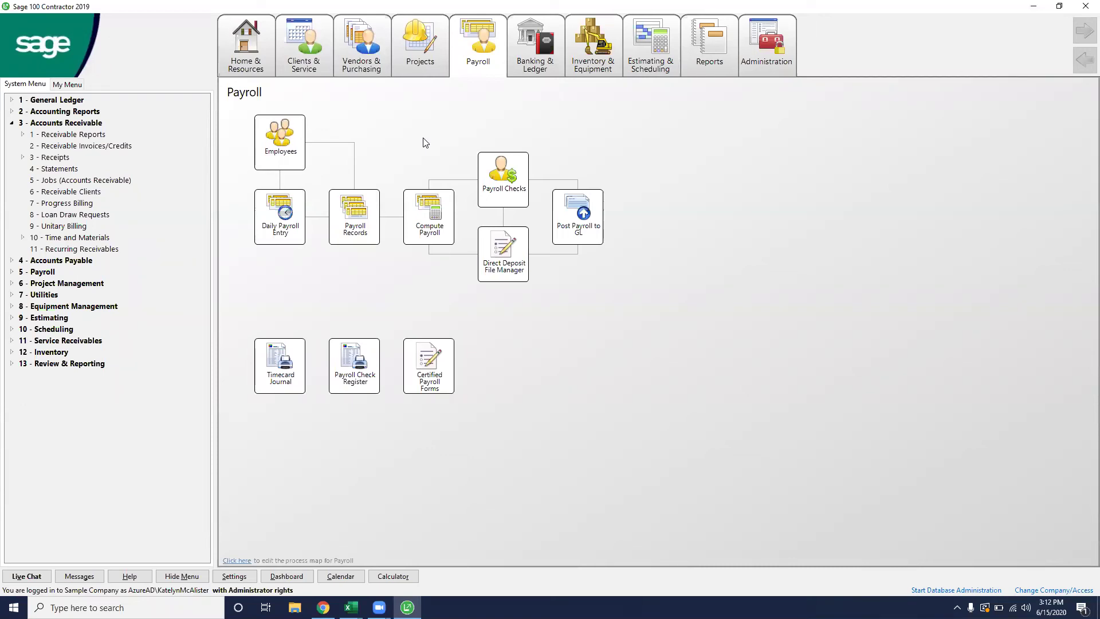
click(552, 73)
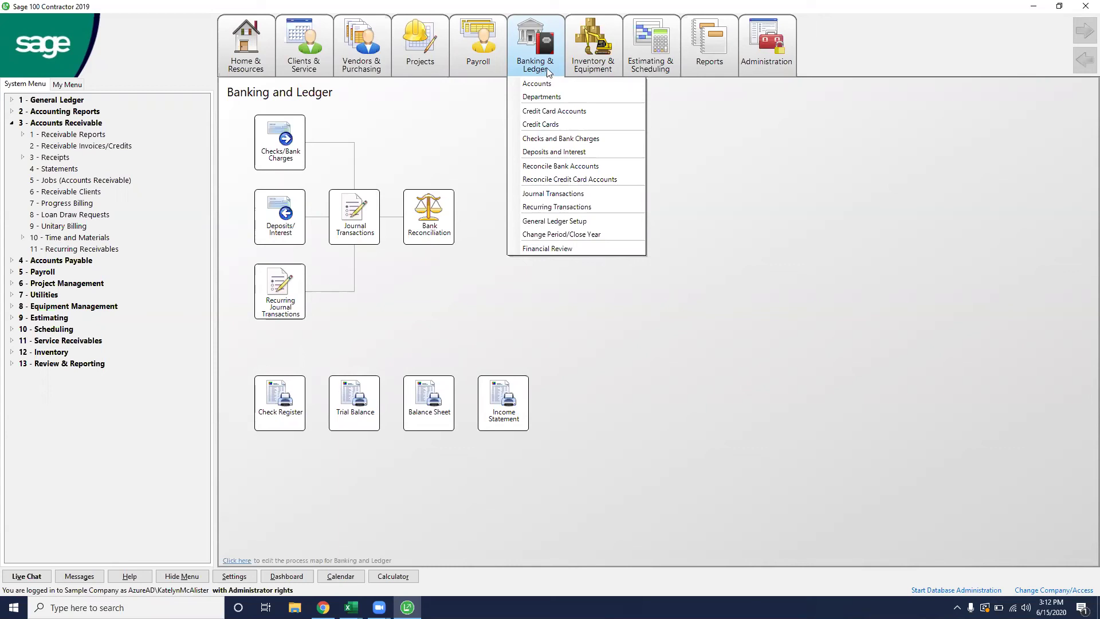
View the Inventory & Equipment process map, then the Estimating & Scheduling process map.
click(590, 67)
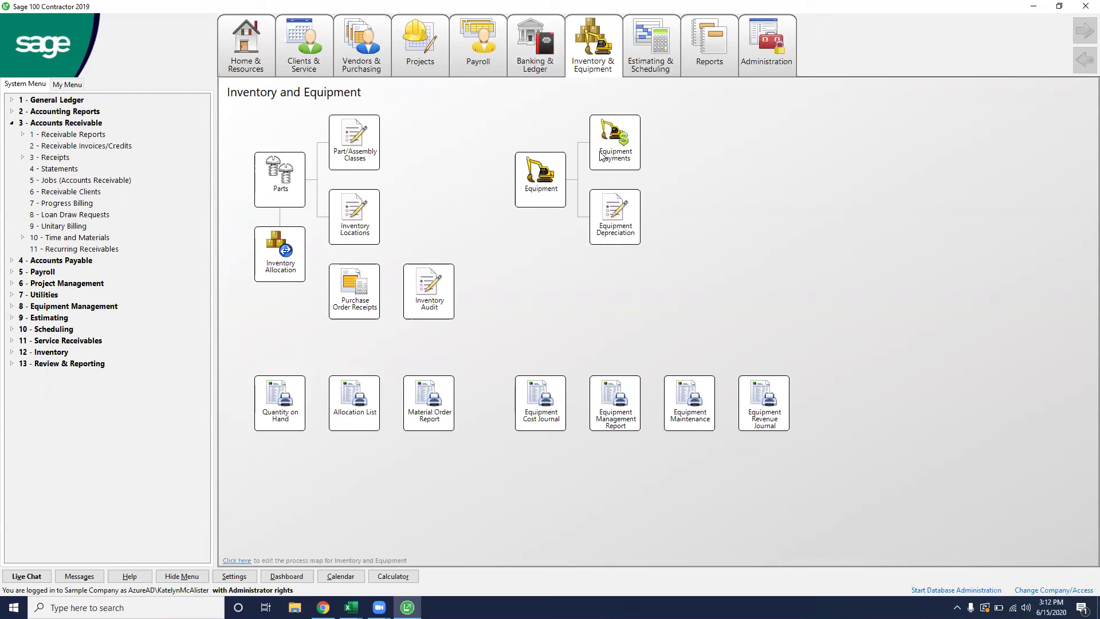
click(658, 71)
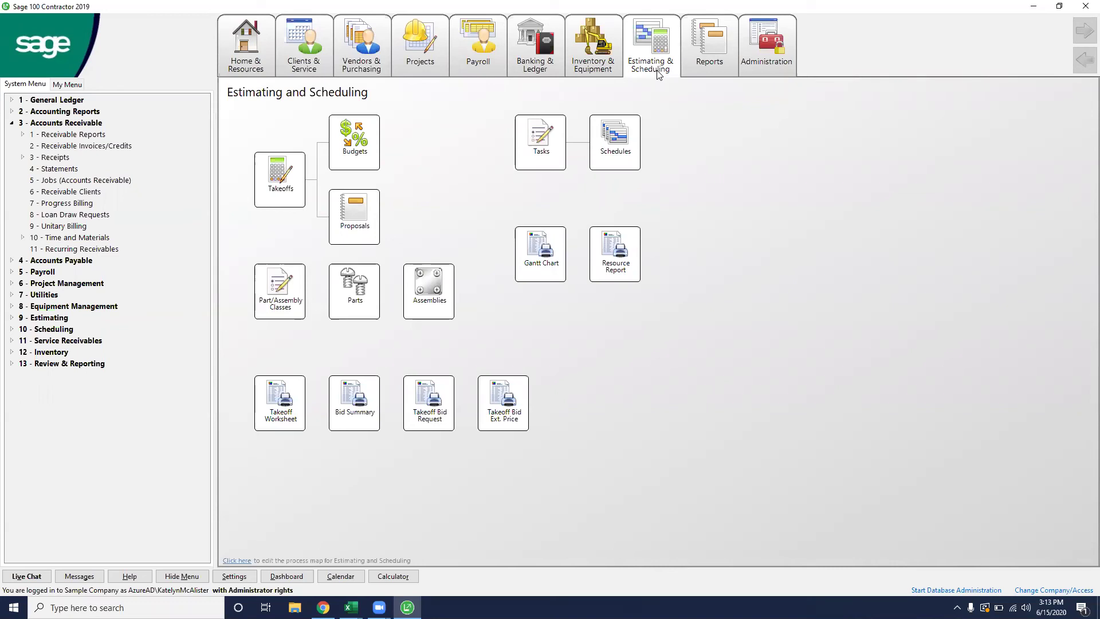
Switch to the Reports page and expand 13 - Review & Reporting to list its eight tools.
key(alt+r)
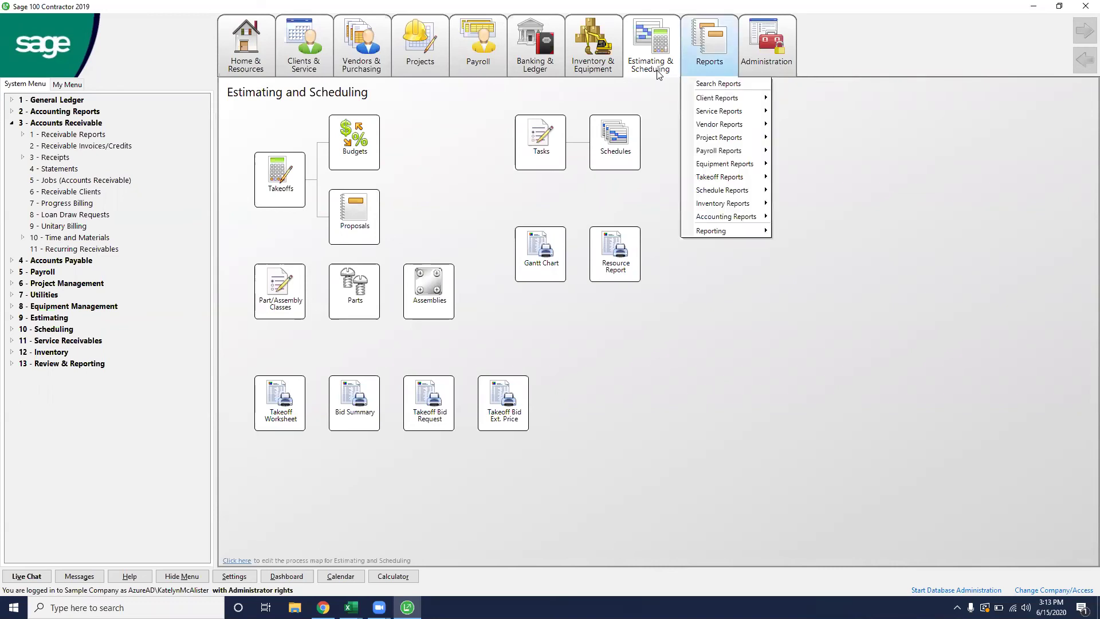
key(Escape)
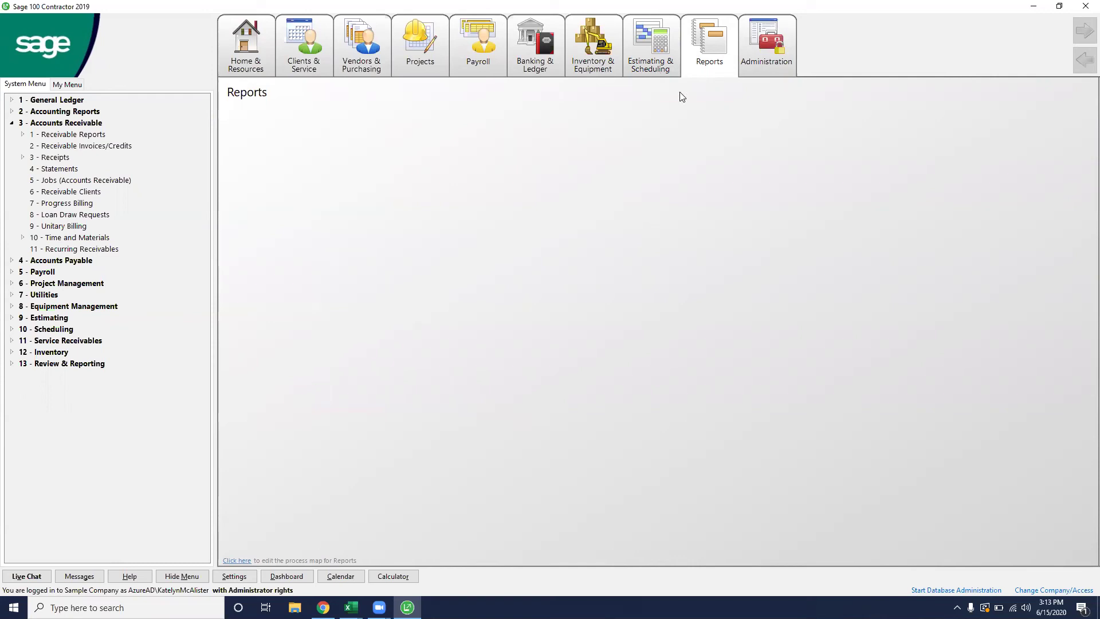
mouse_move(682, 97)
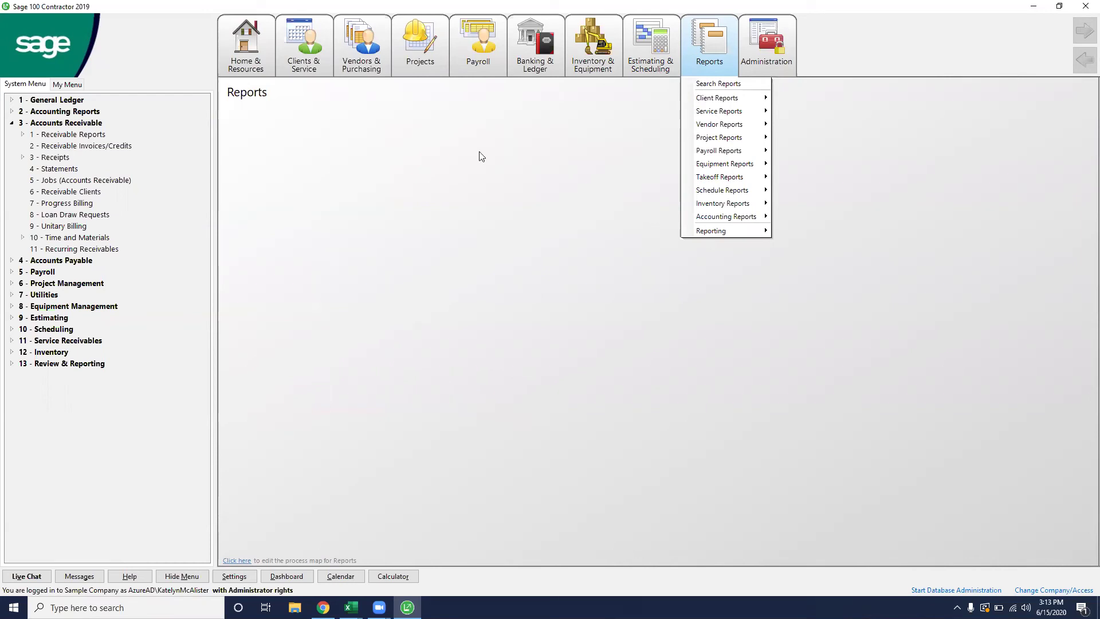
click(95, 369)
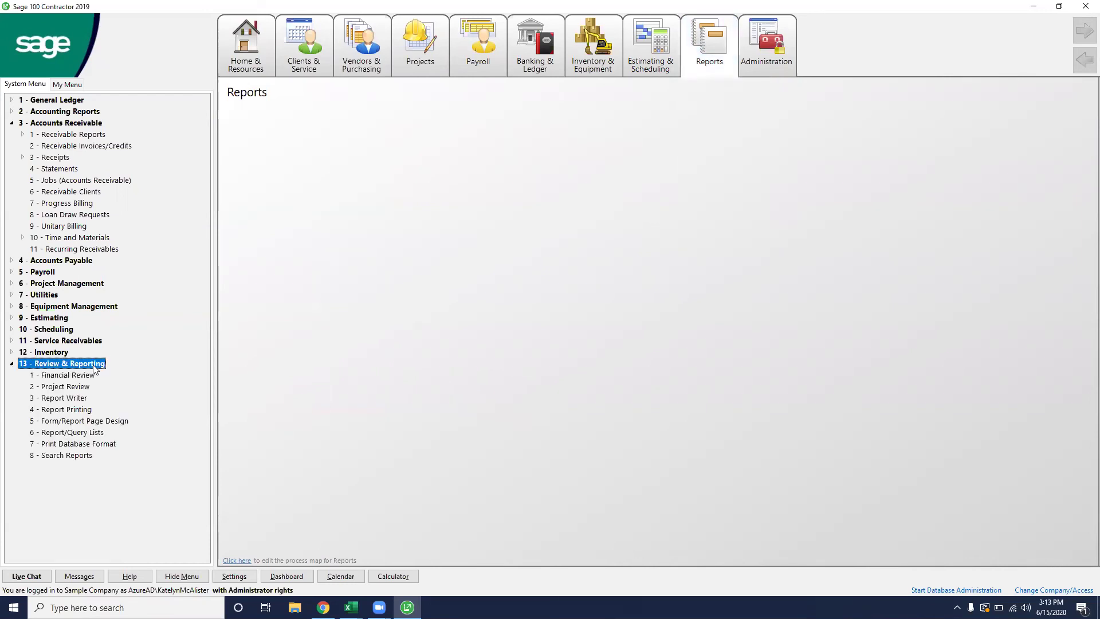
Print-preview 21 - Report List by Menu from 13-6 Report/Query Lists, page to 4 of 33, then close it.
click(87, 434)
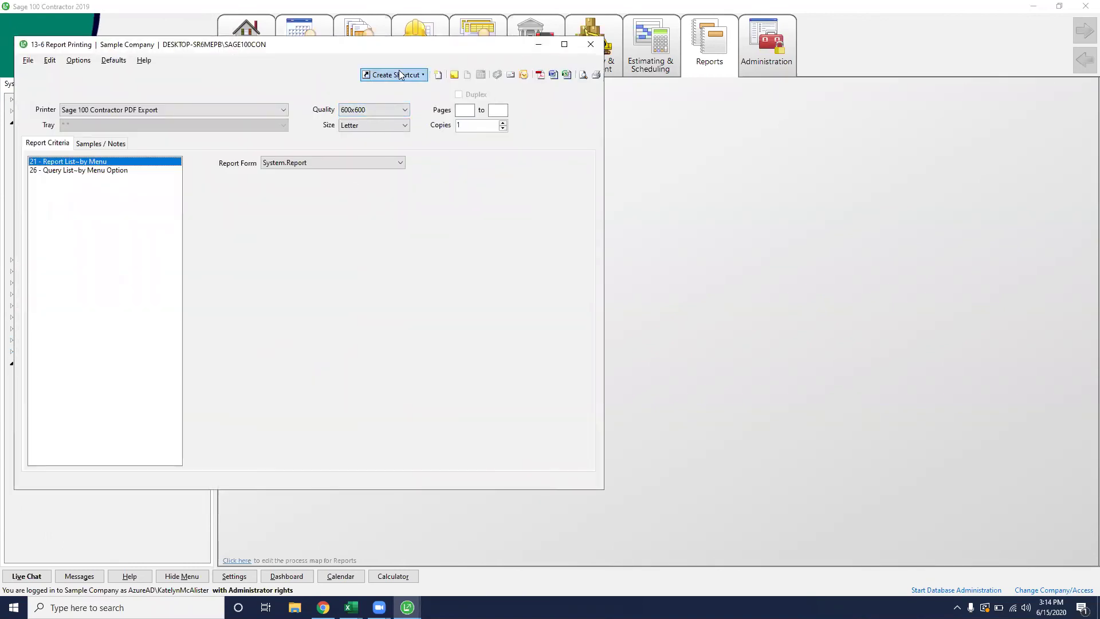
click(583, 75)
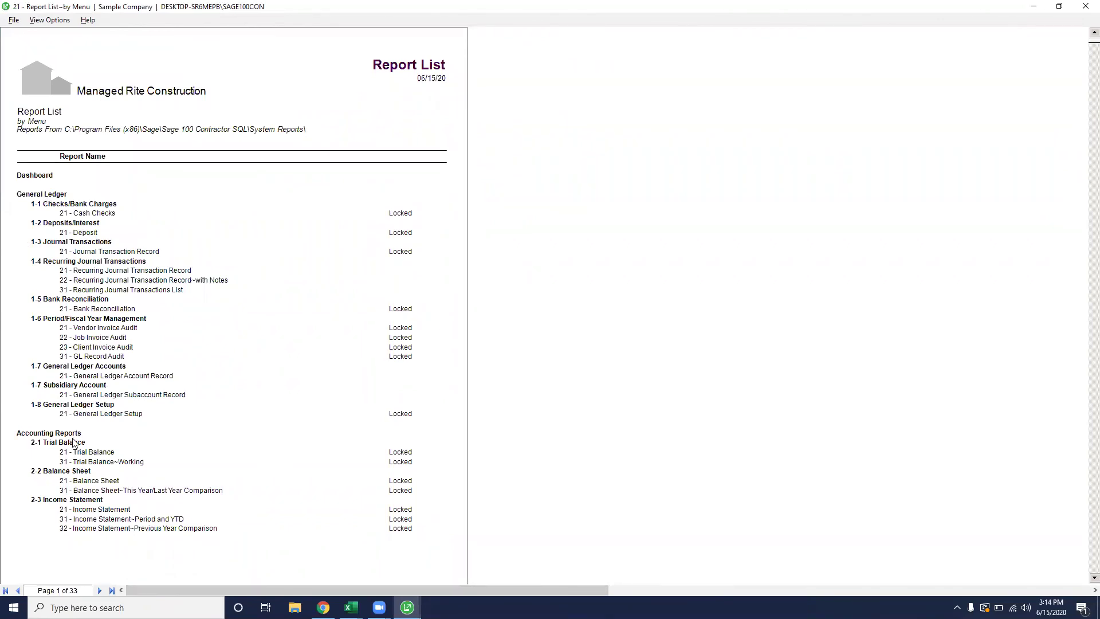
scroll(73, 442, down, 10)
scroll(73, 443, up, 2)
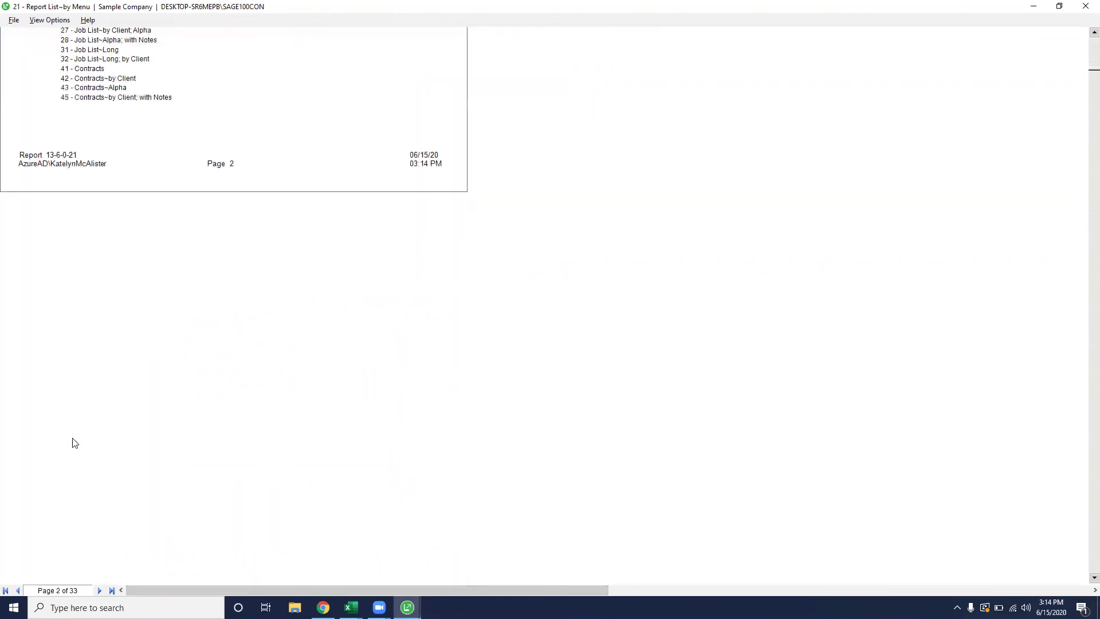
scroll(111, 256, down, 10)
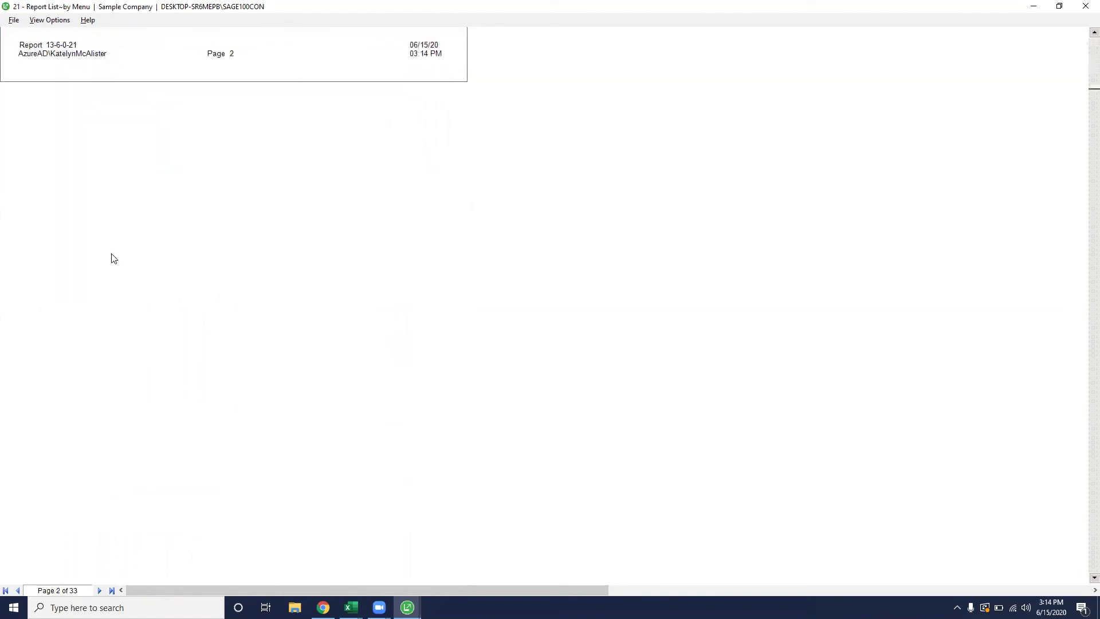
double_click(99, 591)
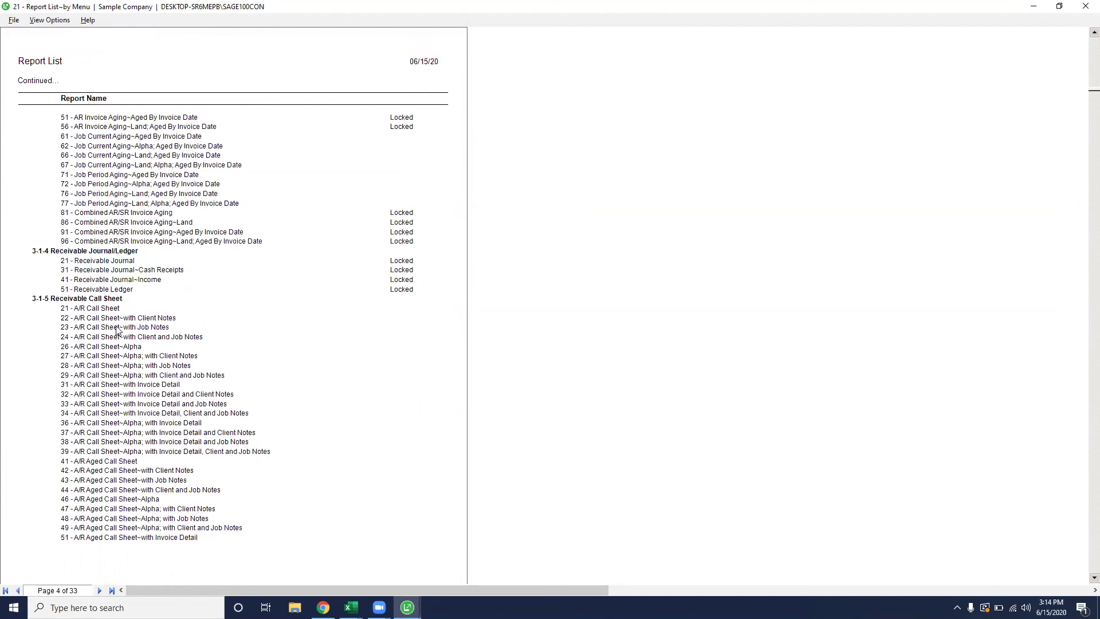
click(1084, 7)
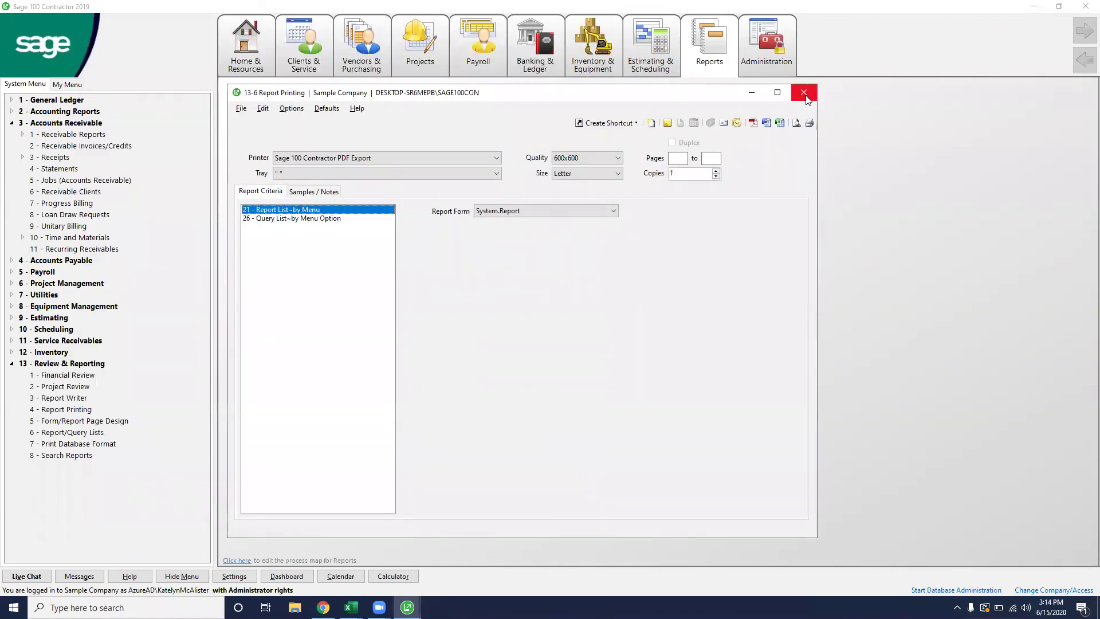
Close Report Printing and view the Administration process map with company, security and user tools.
click(803, 93)
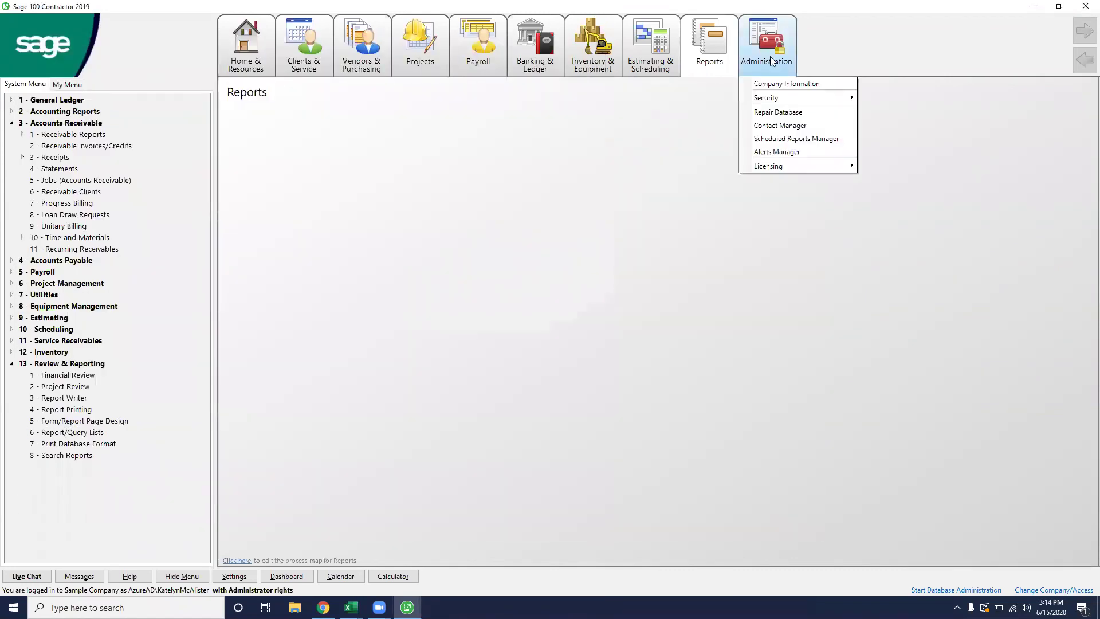
click(770, 56)
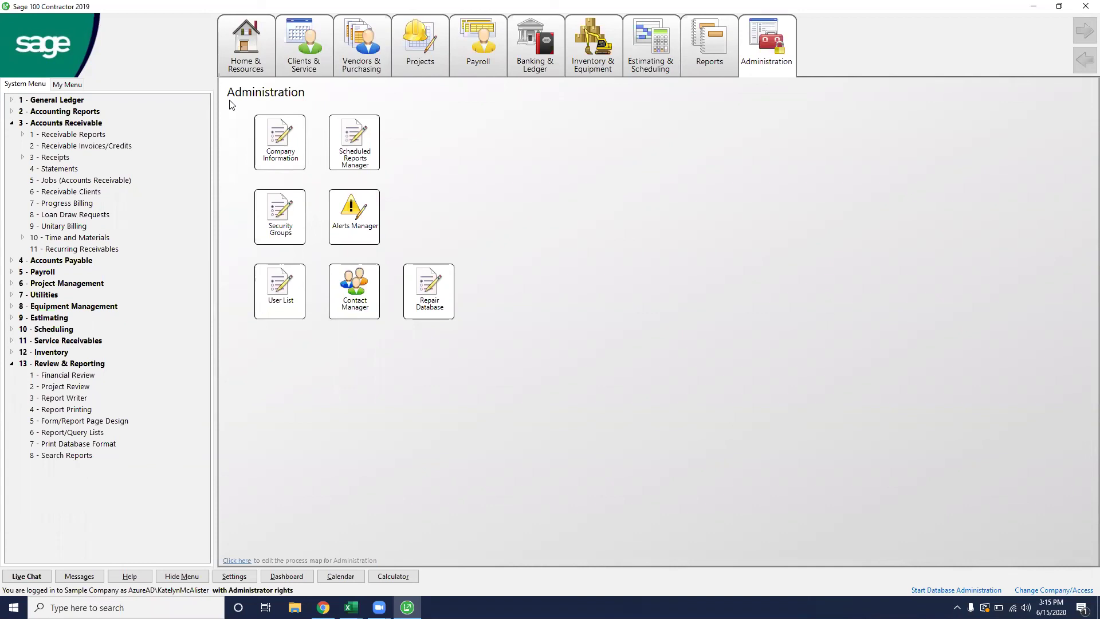
Go back to the Home & Resources page showing the Sample Company home screen.
click(239, 73)
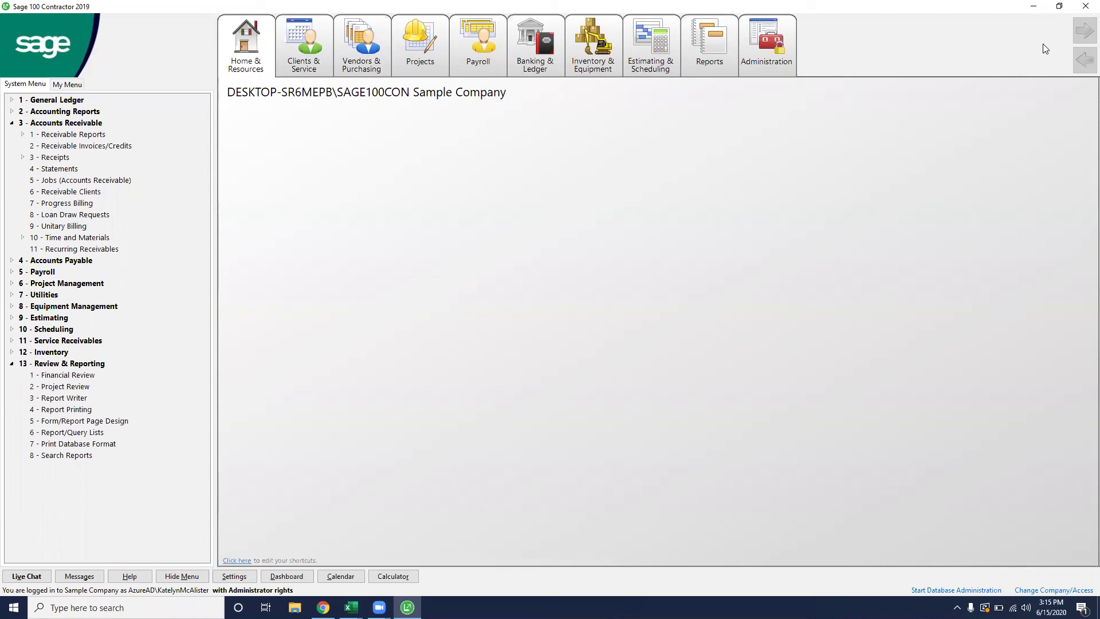
Exit Sage 100 Contractor, confirming with Yes, and minimize Chrome to reveal the desktop.
click(1085, 6)
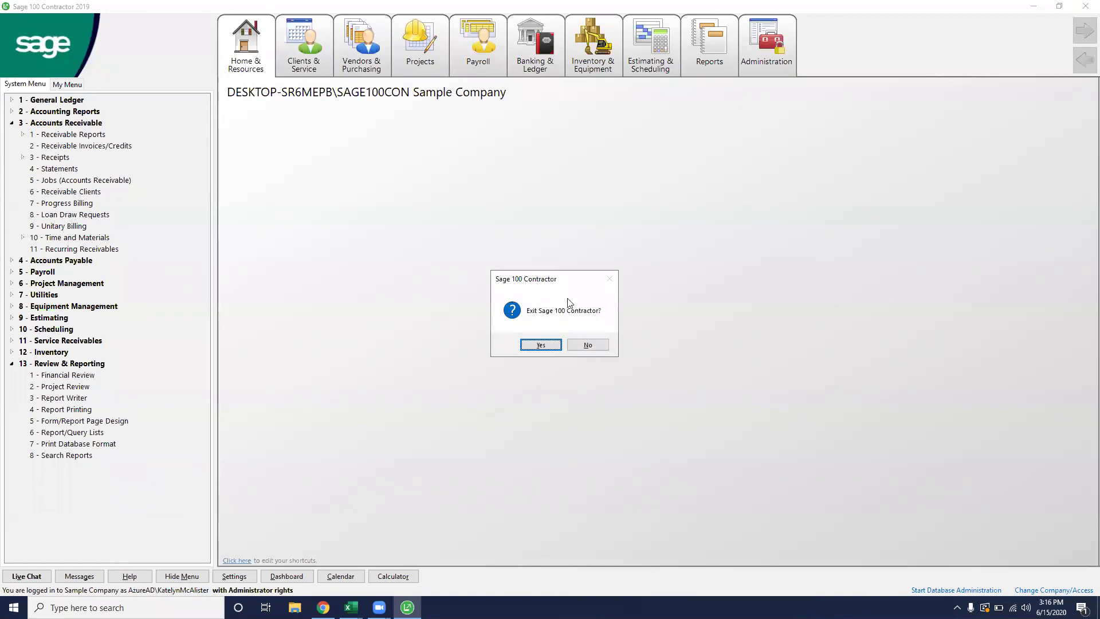
click(540, 344)
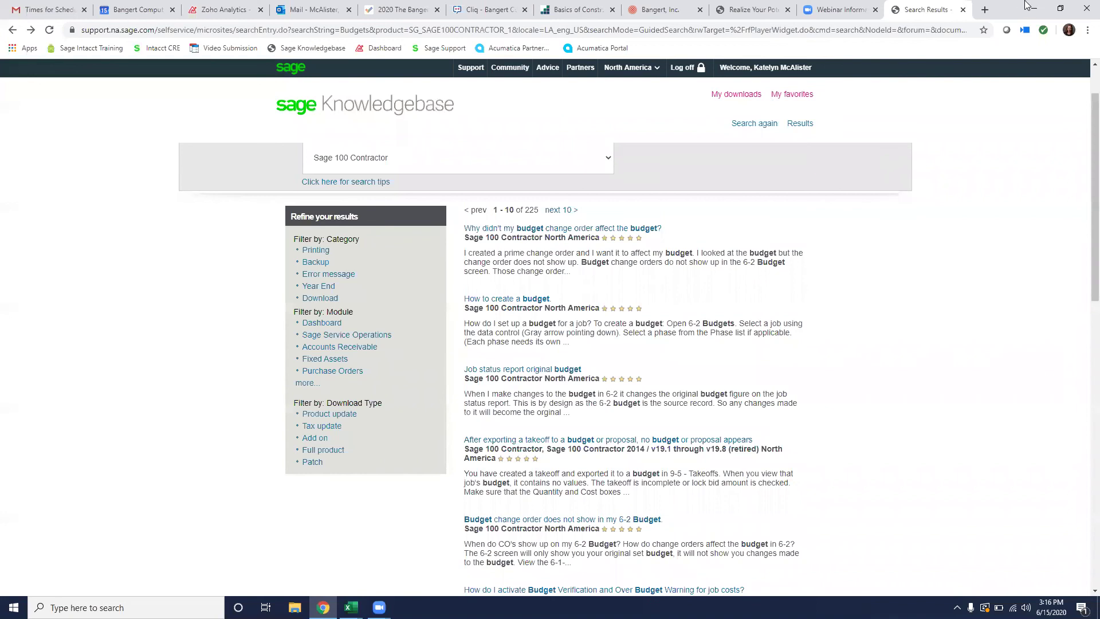
click(1030, 8)
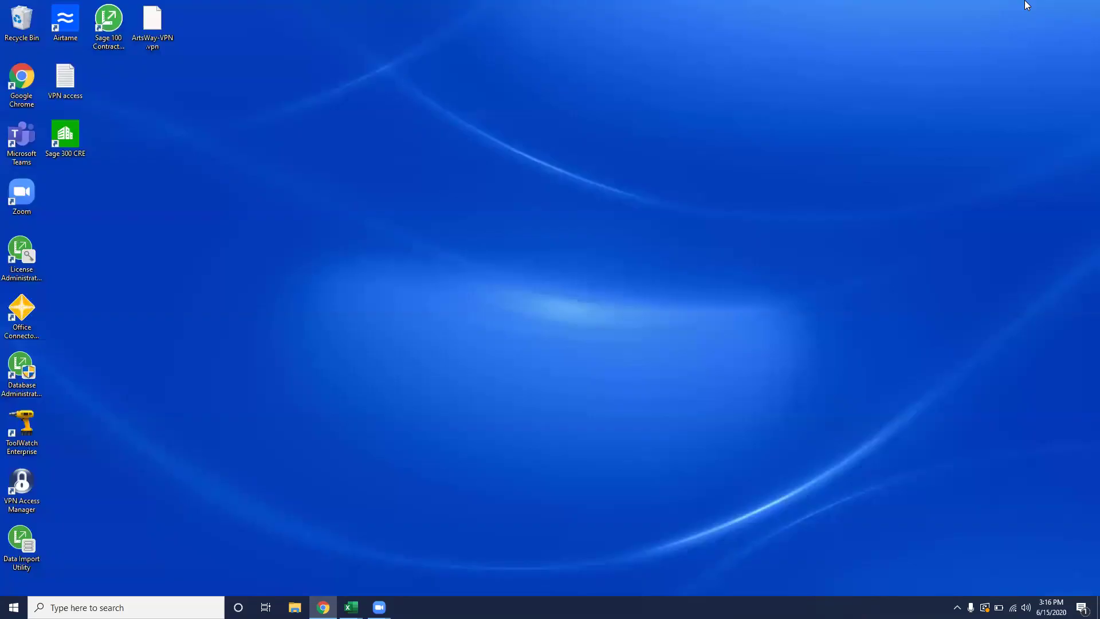